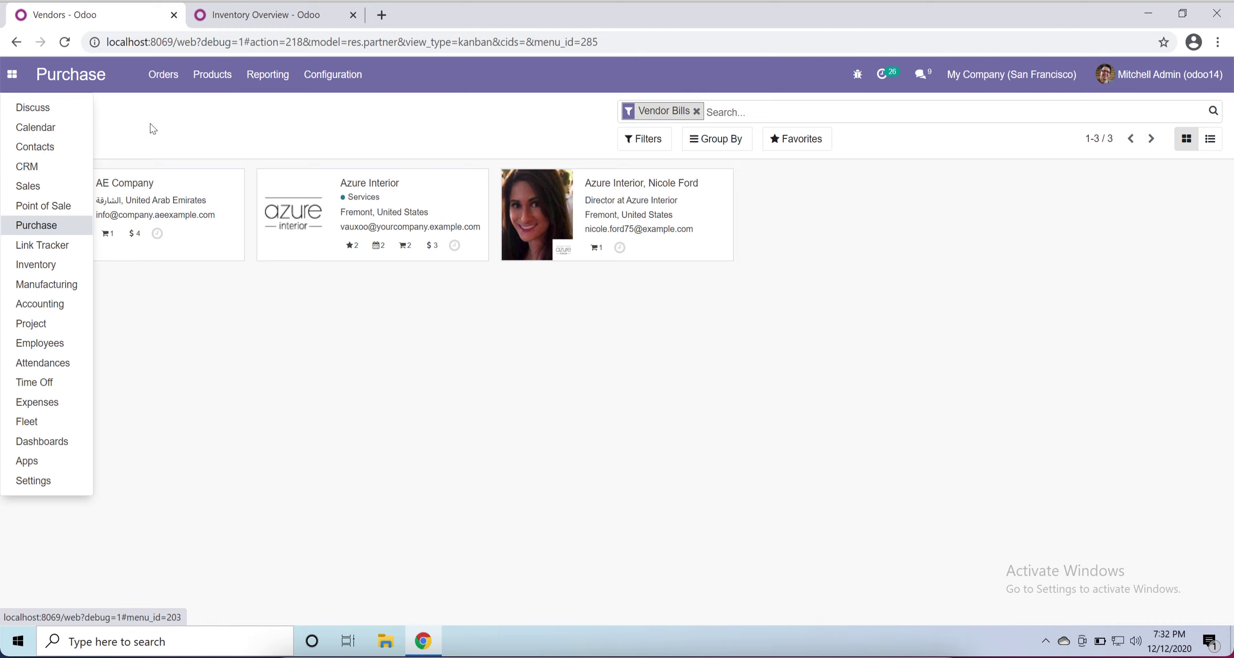
# - Start a new vendor record
pyautogui.click(151, 123)
pyautogui.click(34, 142)
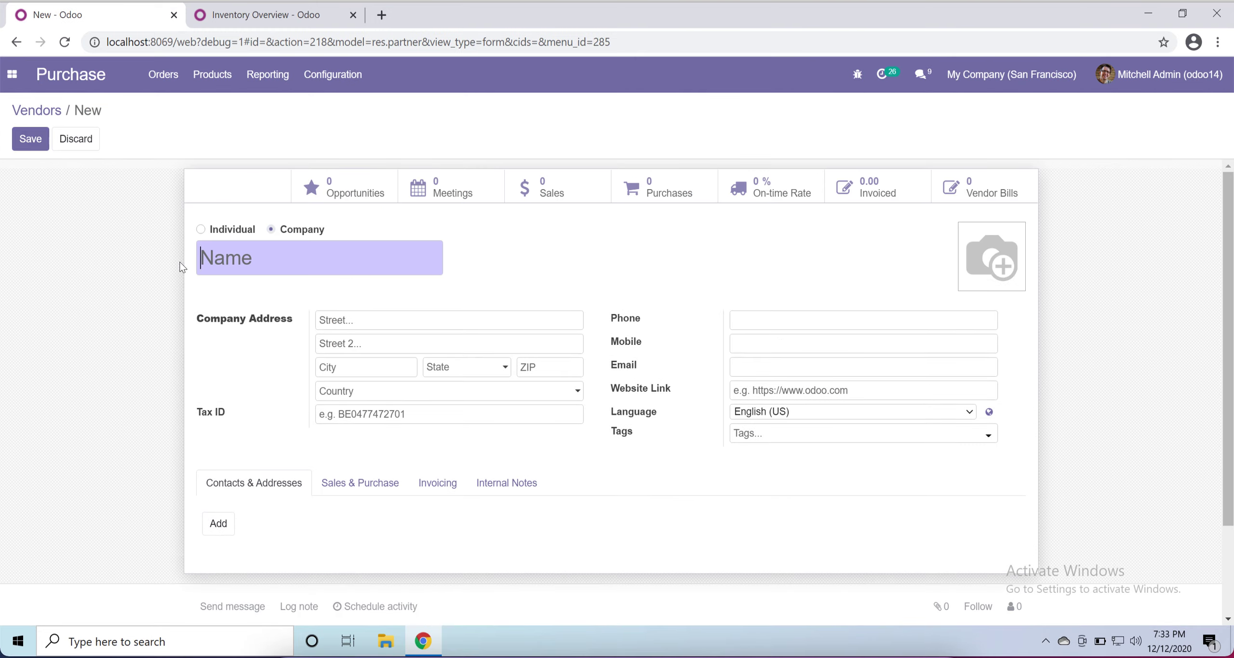
# - Compare the Individual and Company vendor types, including the parent company choices for an individual, and leave Company selected
pyautogui.click(203, 230)
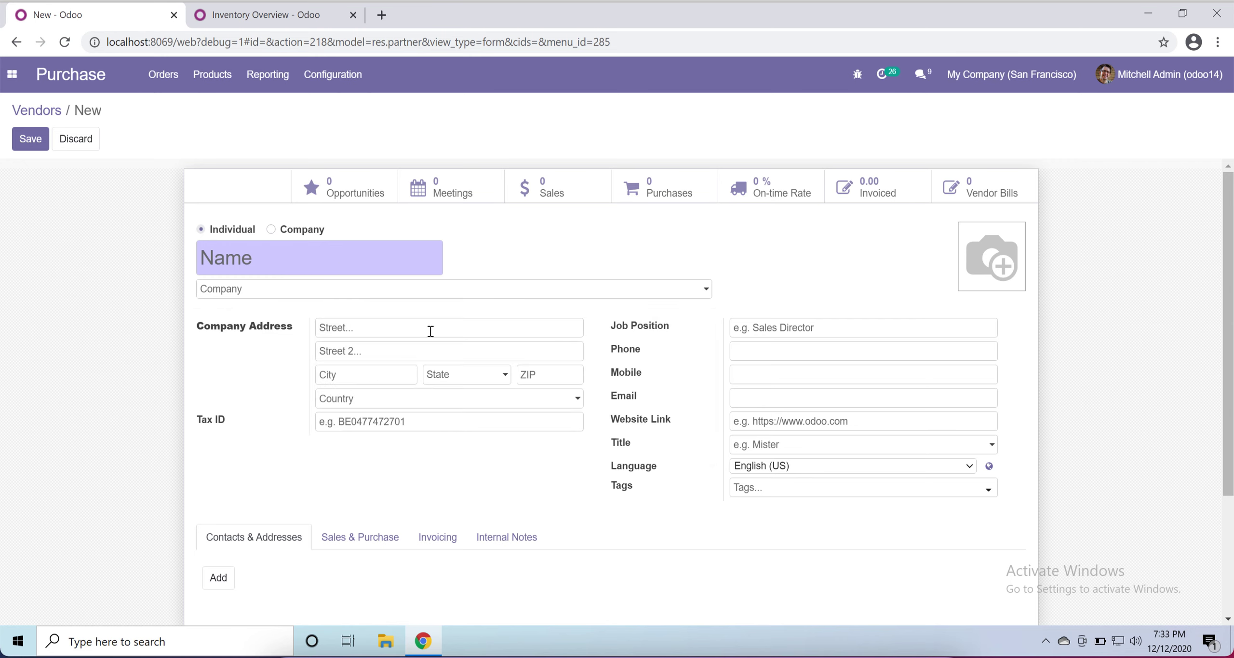
pyautogui.click(404, 295)
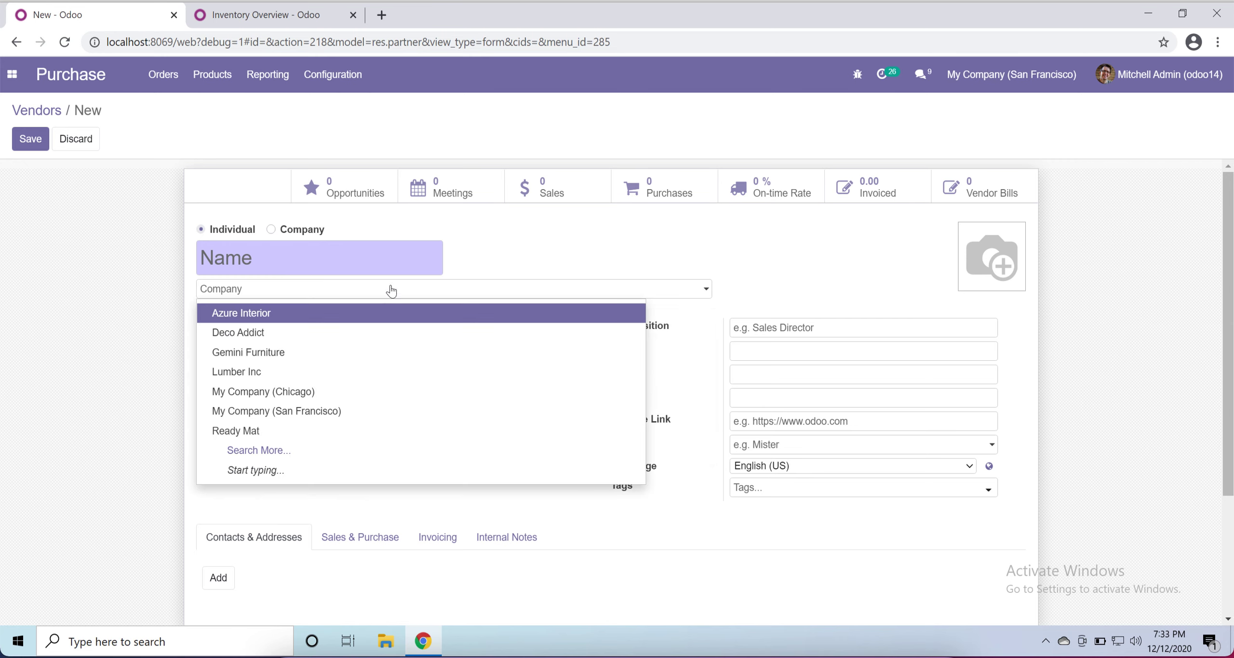
pyautogui.click(271, 230)
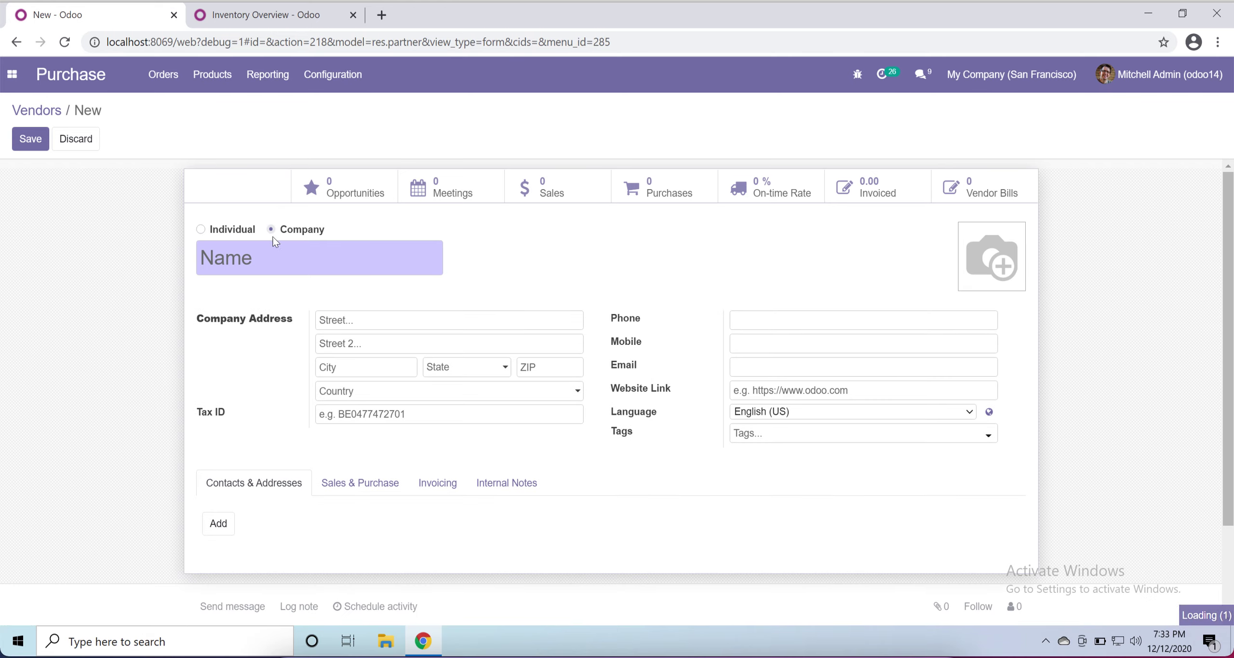
pyautogui.click(274, 252)
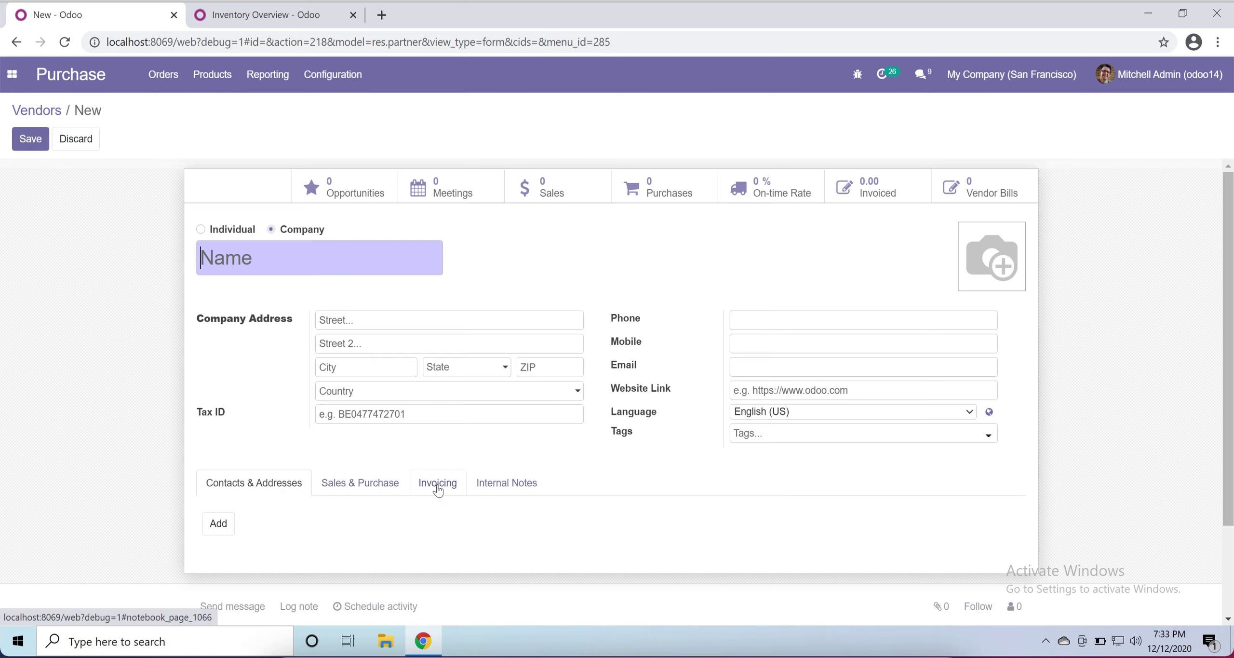
pyautogui.click(201, 229)
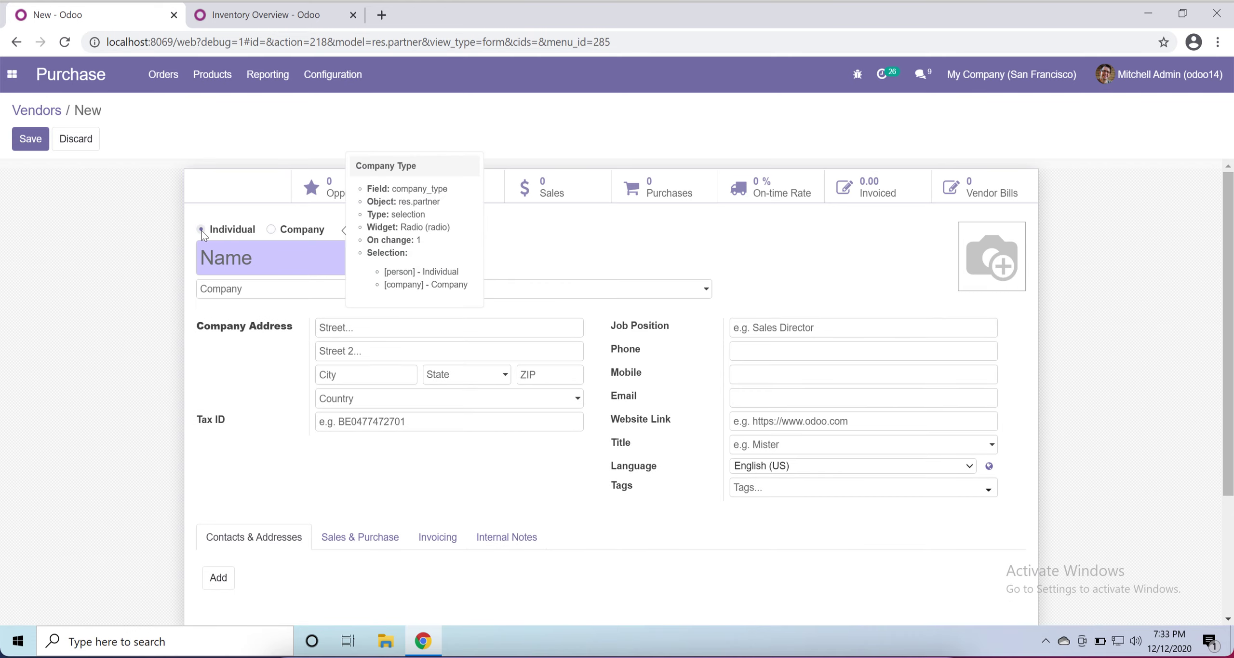
pyautogui.click(271, 230)
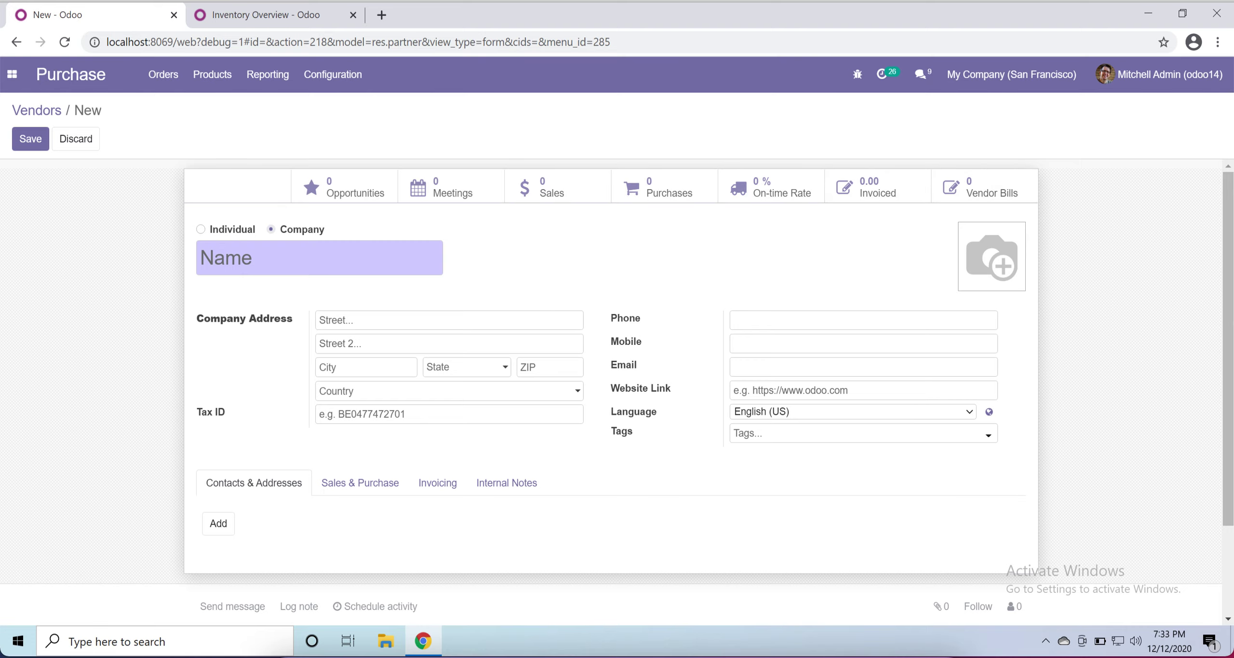
# - Name the vendor "Test vendor" and enter its tax ID
pyautogui.moveTo(365, 253)
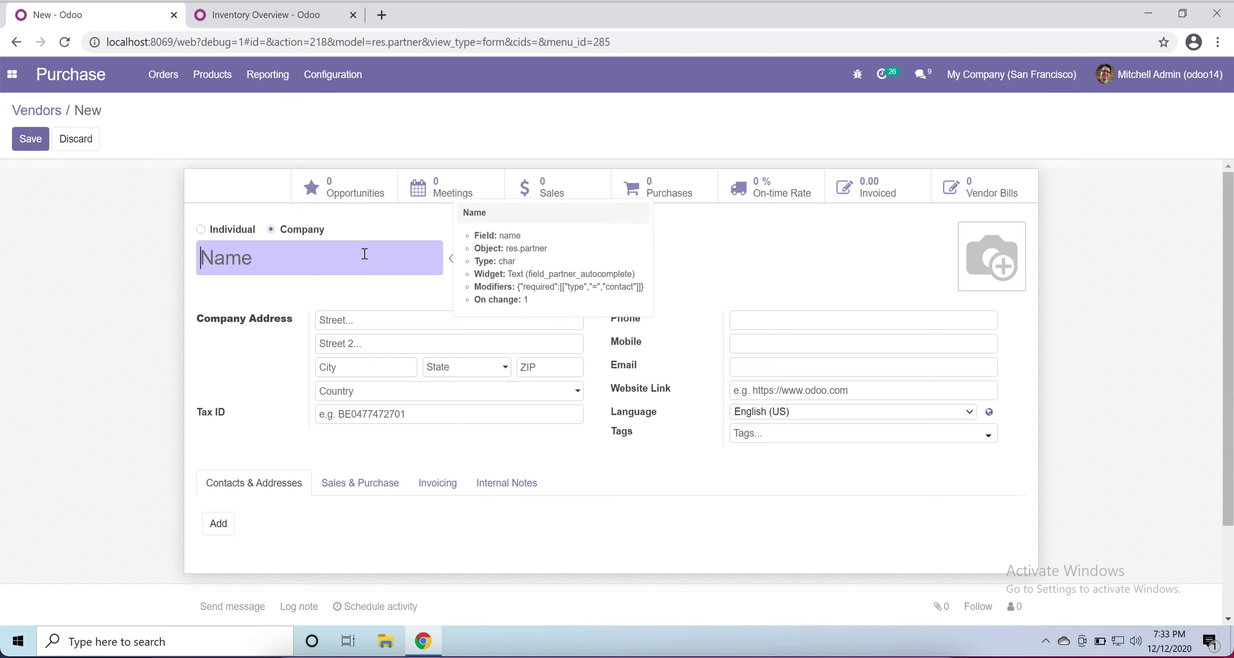
pyautogui.write('Test vendor')
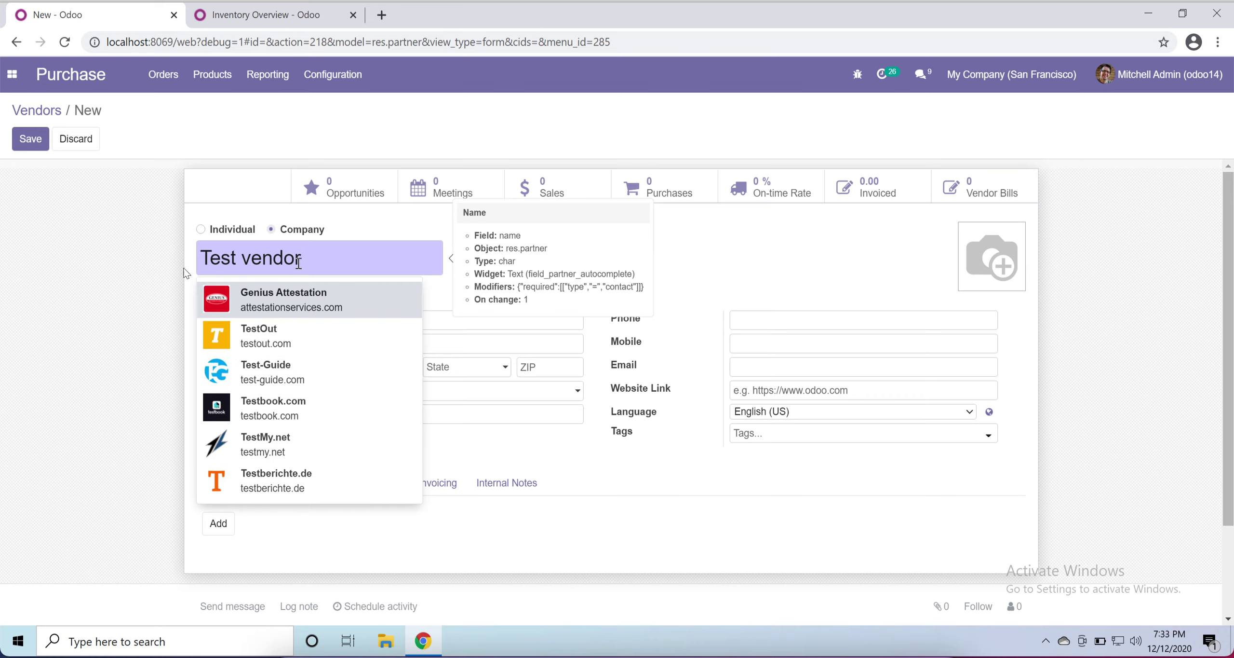
pyautogui.click(126, 296)
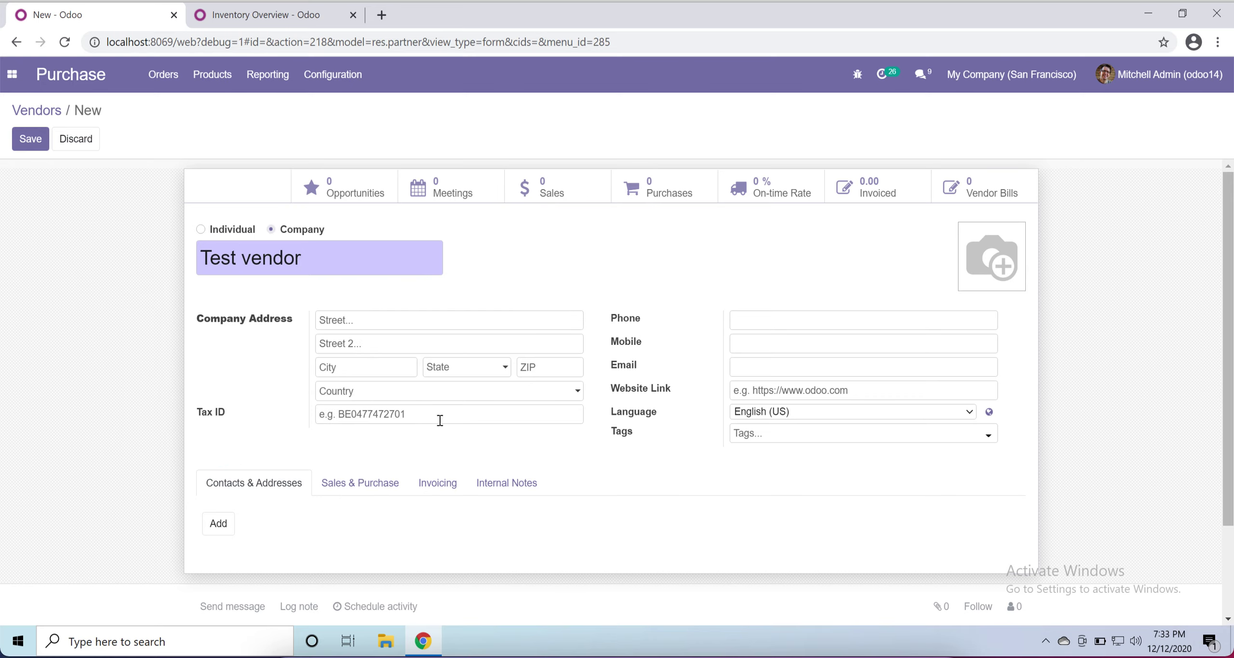
pyautogui.click(417, 418)
pyautogui.write('123456')
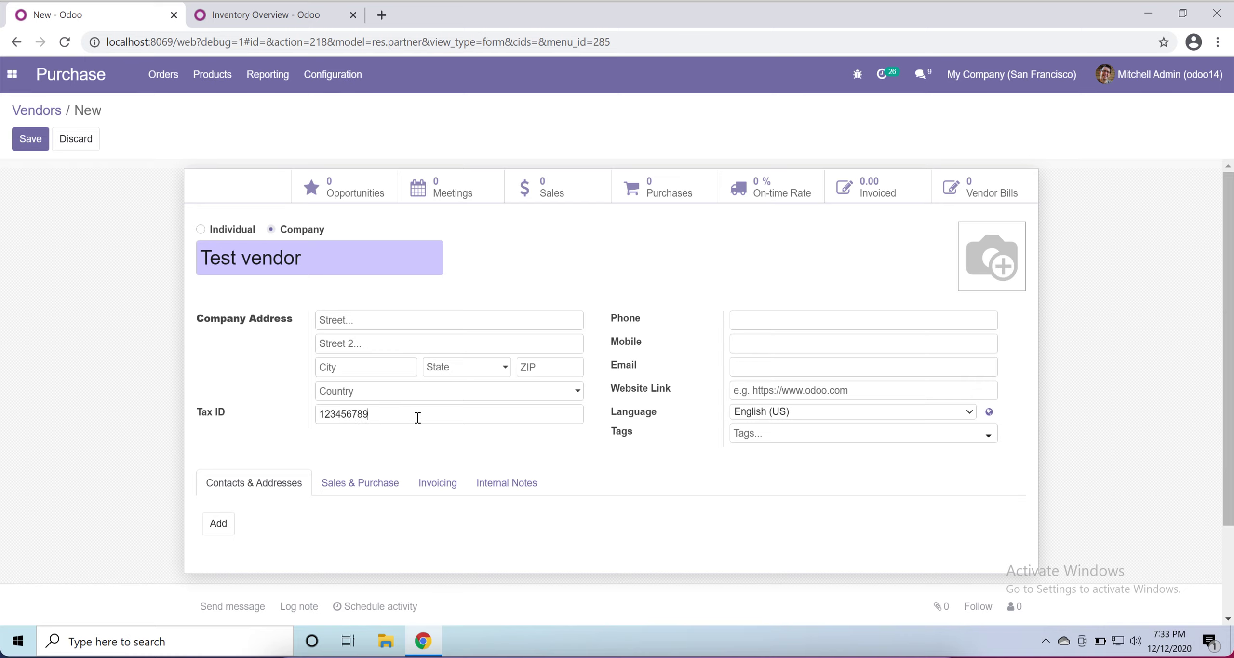
# - Examine the address types offered for a new contact of the vendor and discard the contact
pyautogui.click(228, 524)
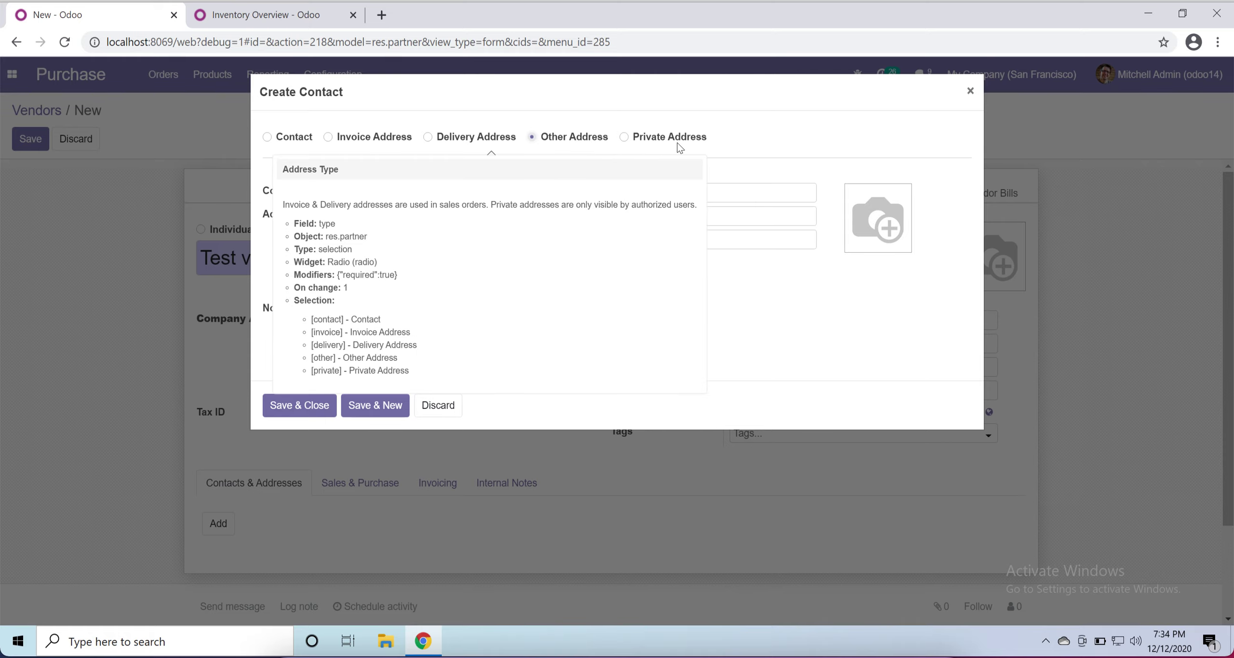
pyautogui.click(438, 405)
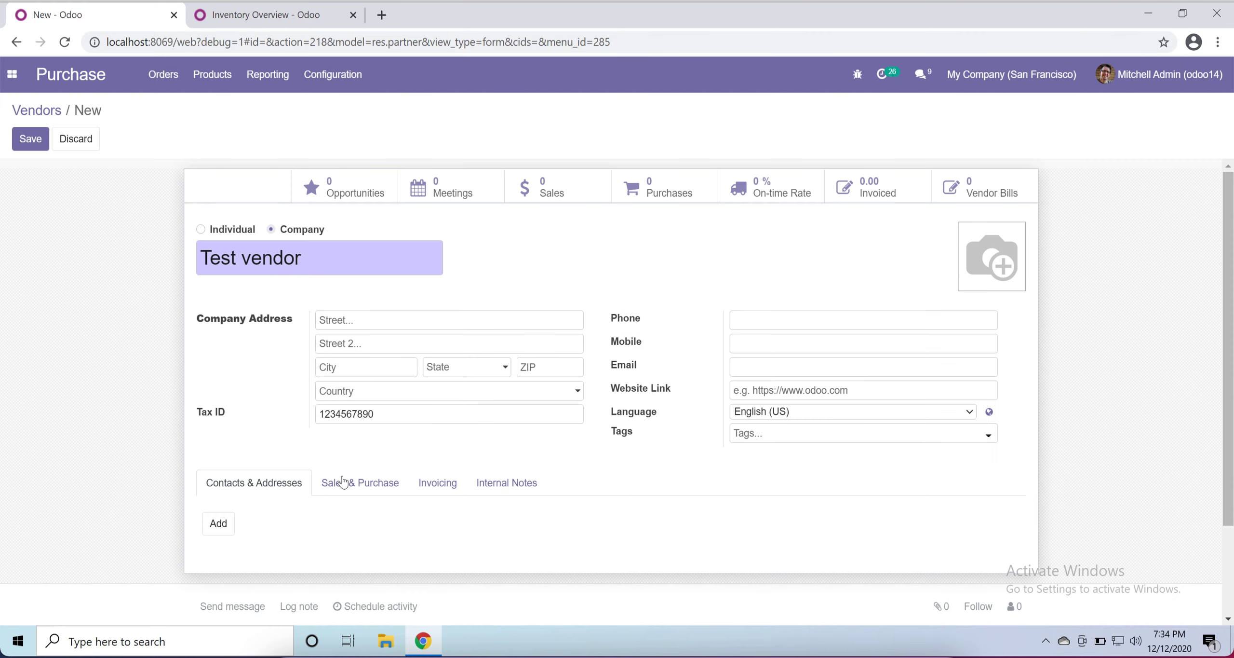
# - Set the vendor's sales team to "Testing sales team" and its sales payment terms to 15 Days
pyautogui.click(340, 483)
pyautogui.scroll(-5, 341, 484)
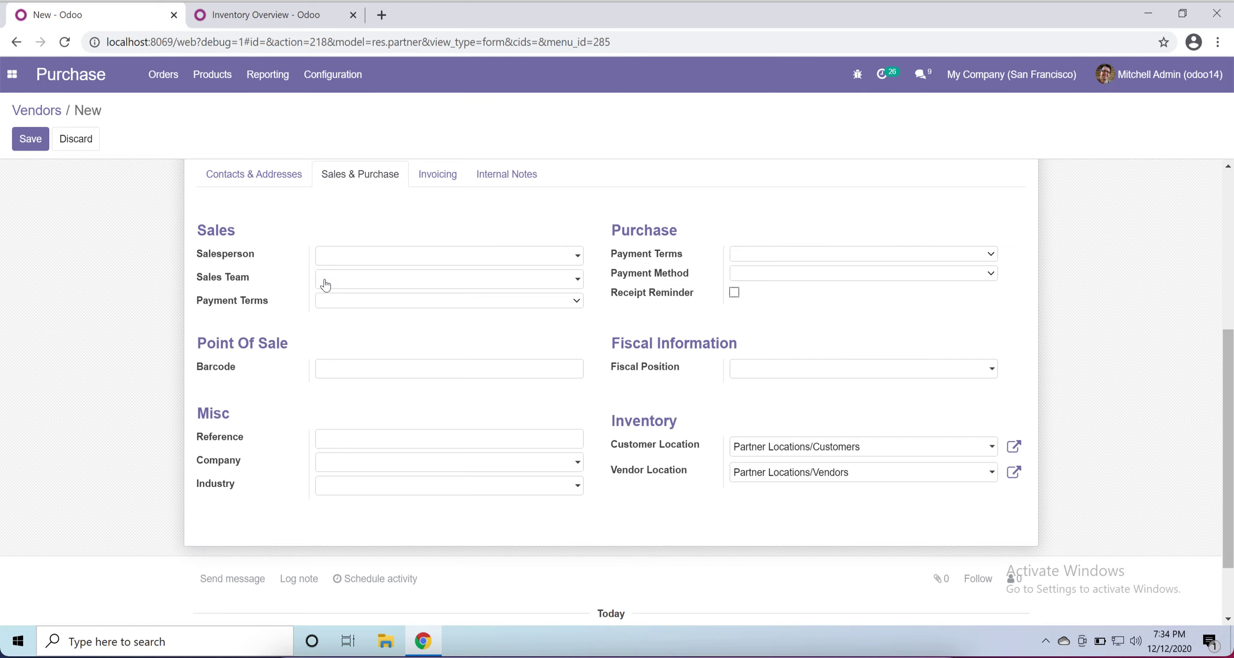
pyautogui.click(351, 282)
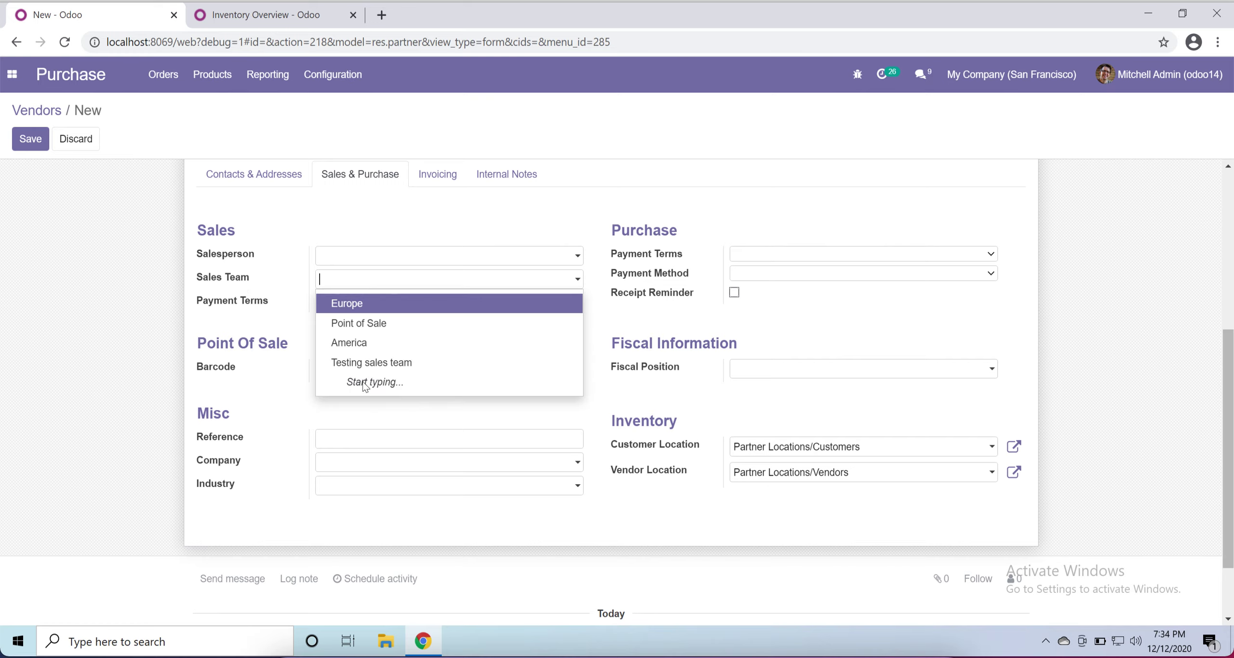
pyautogui.click(374, 362)
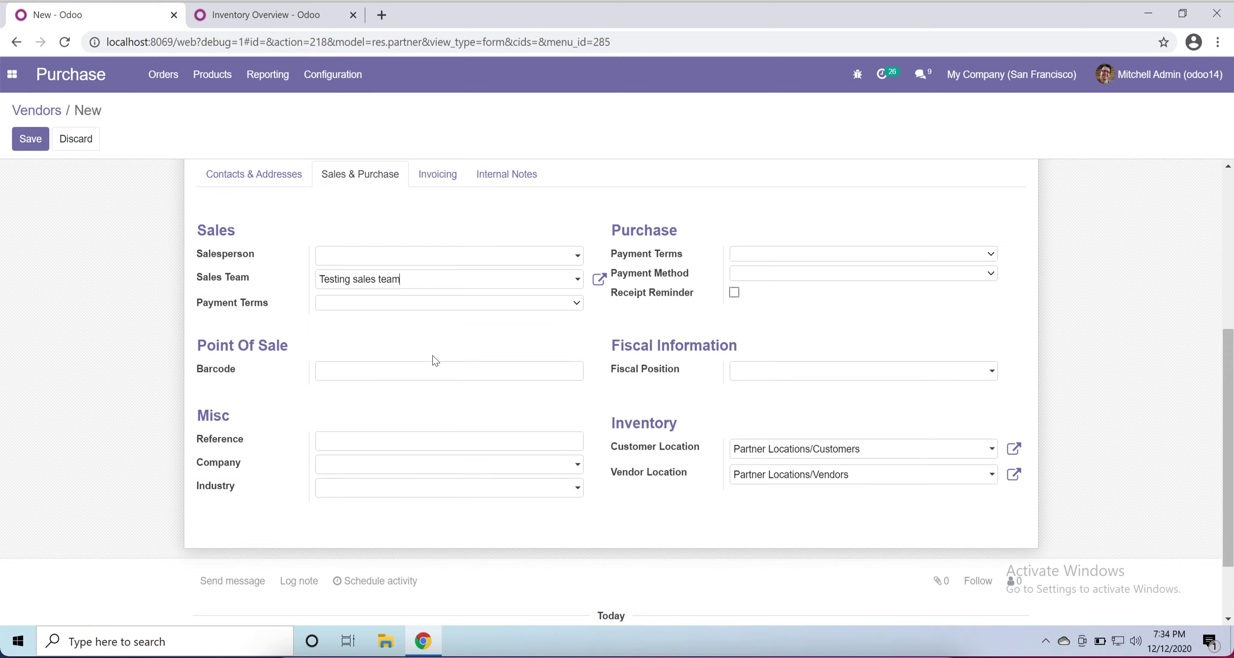
pyautogui.click(364, 303)
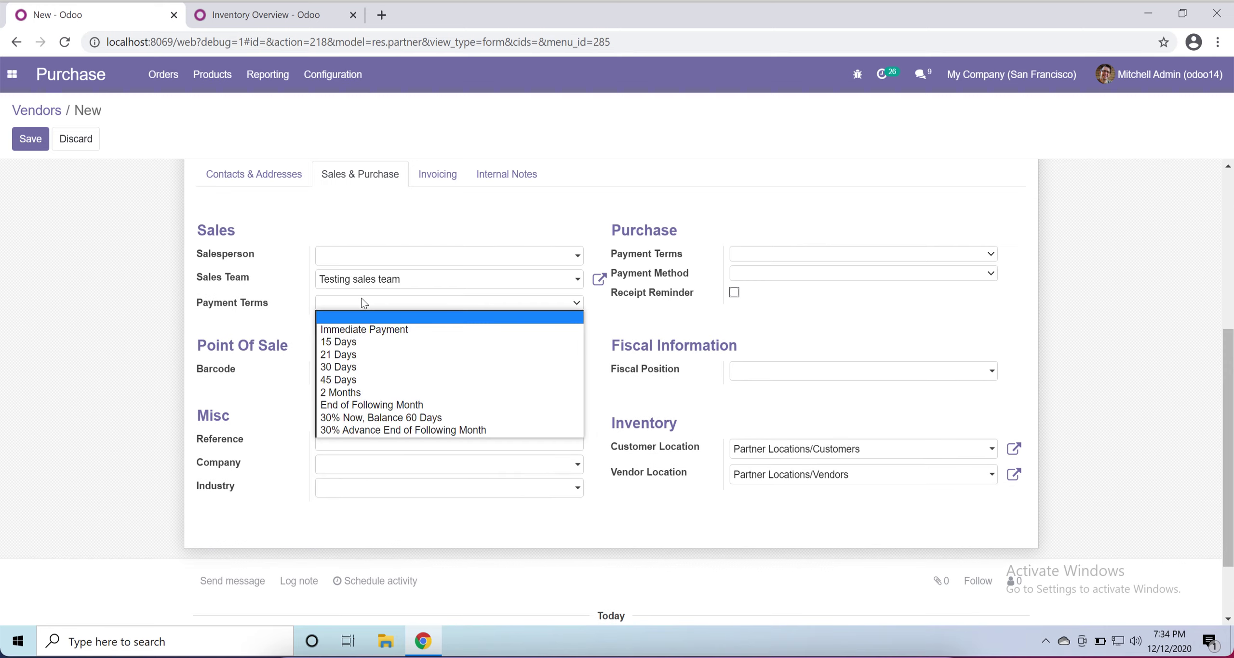
pyautogui.click(378, 339)
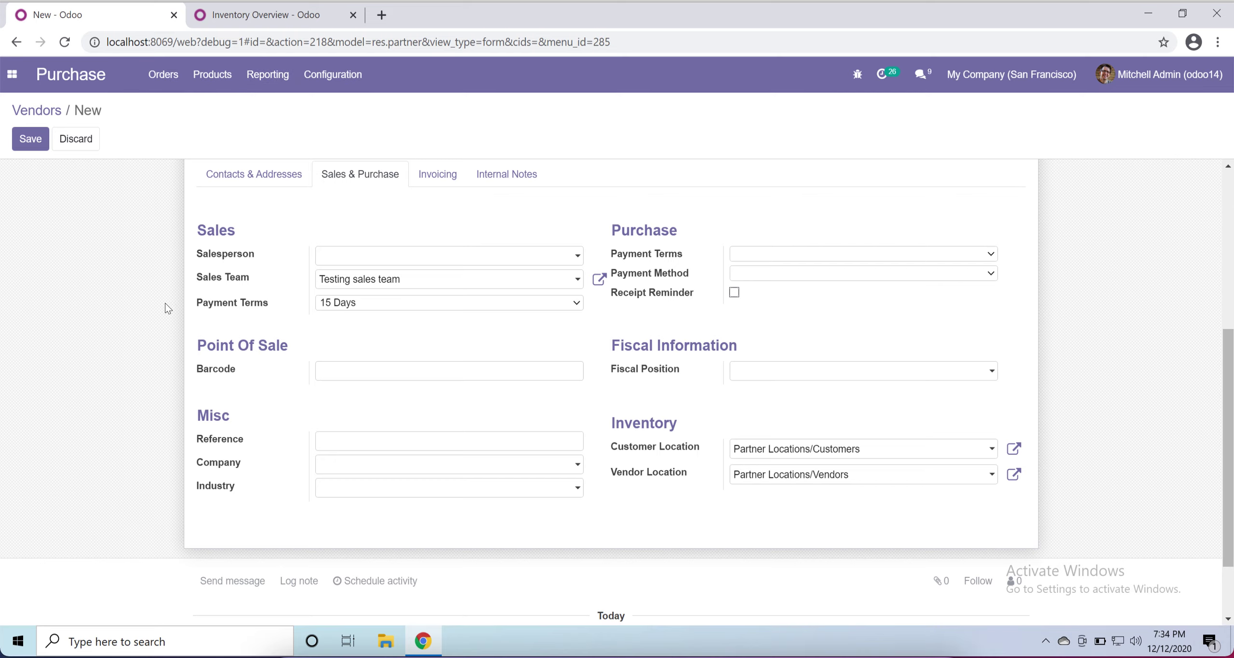
# - Assign "Testing user" as the vendor's salesperson
pyautogui.scroll(1, 155, 305)
pyautogui.scroll(5, 155, 306)
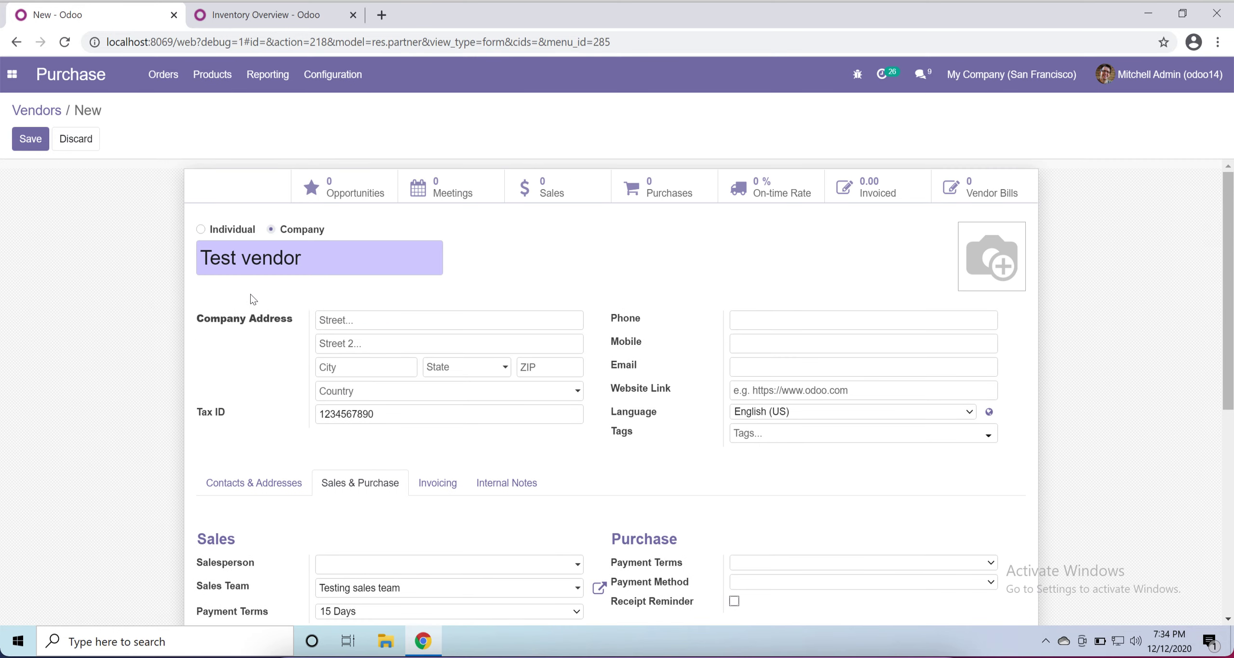
pyautogui.scroll(-7, 177, 322)
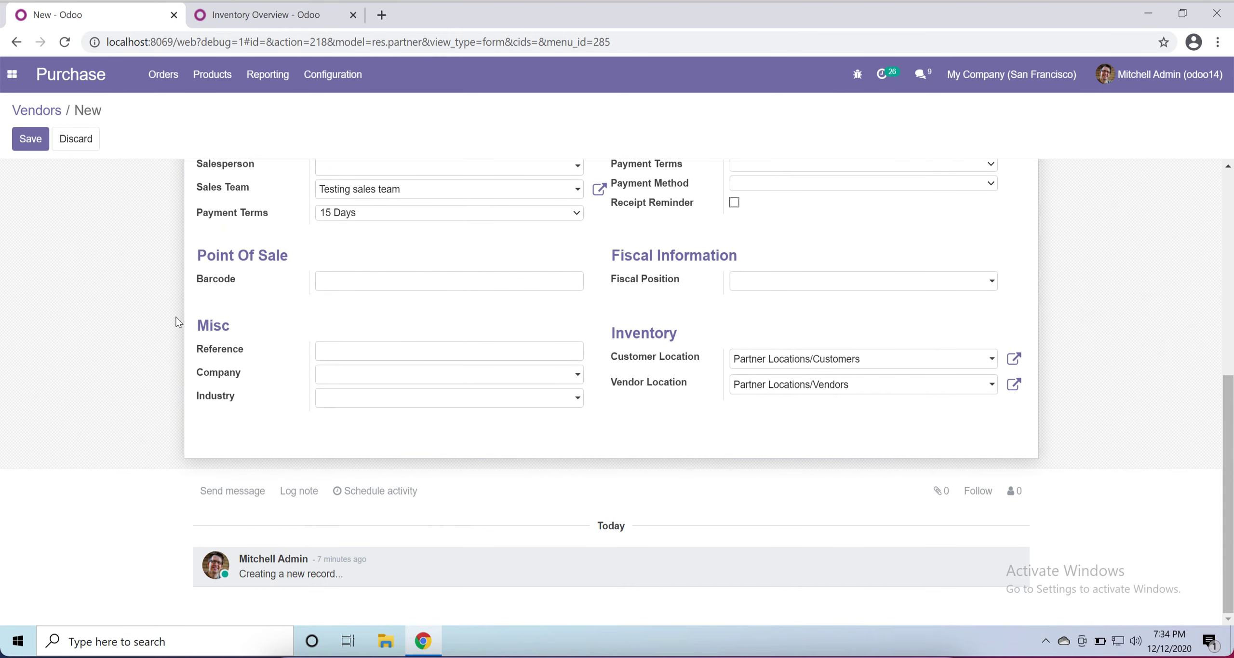
pyautogui.scroll(2, 177, 322)
pyautogui.rightClick(177, 318)
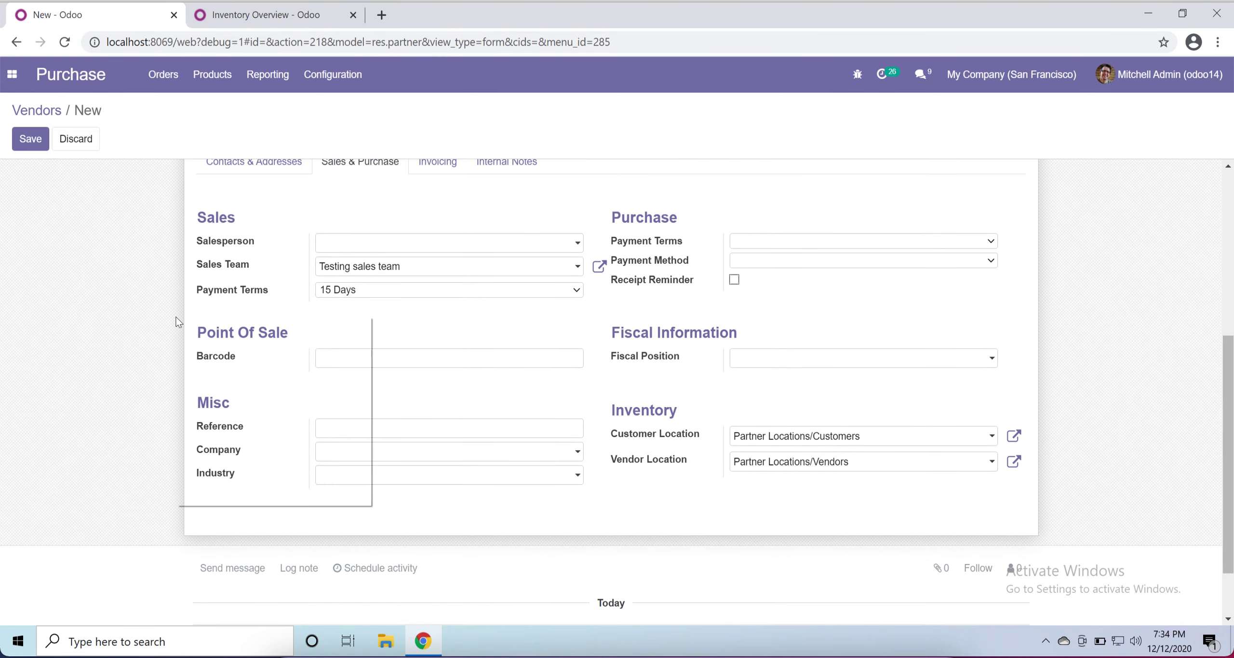
pyautogui.click(369, 251)
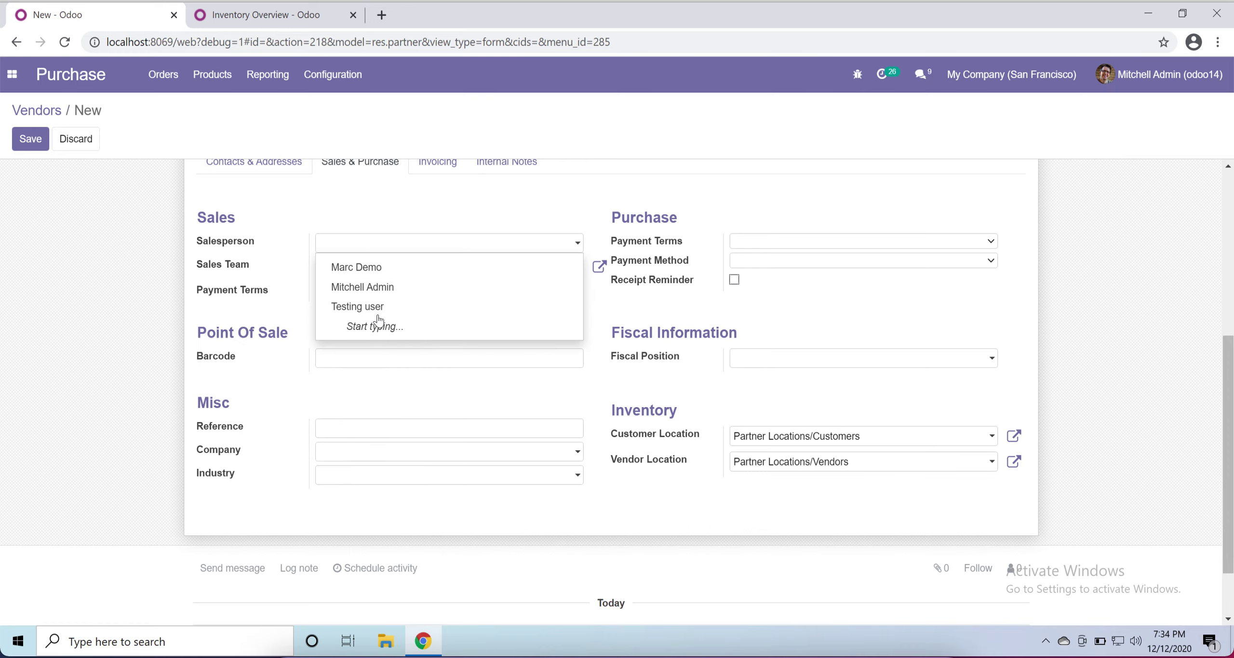
pyautogui.click(349, 306)
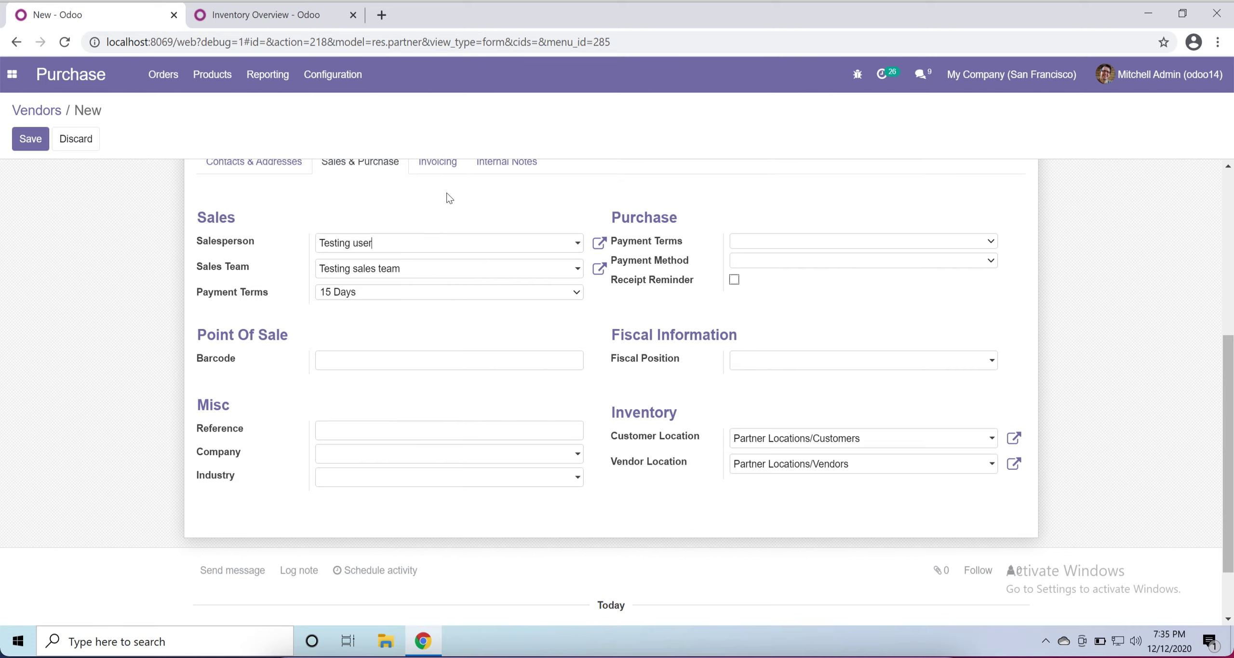
# - Clear the vendor's salesperson
pyautogui.press('BackSpace')
pyautogui.press('BackSpace')
pyautogui.press('BackSpace')
pyautogui.press('BackSpace')
pyautogui.press('BackSpace')
pyautogui.press('BackSpace')
pyautogui.press('BackSpace')
pyautogui.press('BackSpace')
pyautogui.press('BackSpace')
pyautogui.press('BackSpace')
pyautogui.press('BackSpace')
pyautogui.press('BackSpace')
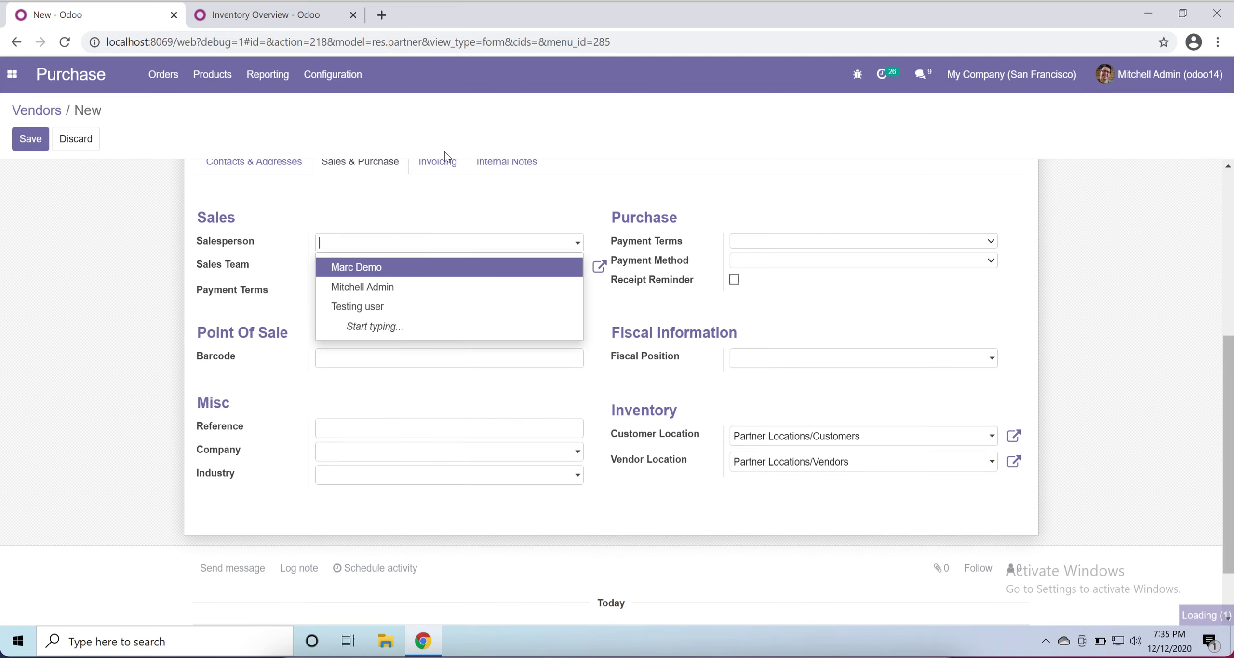
# - Review the vendor's bank accounts and accounting entries, and the purchase payment terms and payment method fields
pyautogui.click(448, 163)
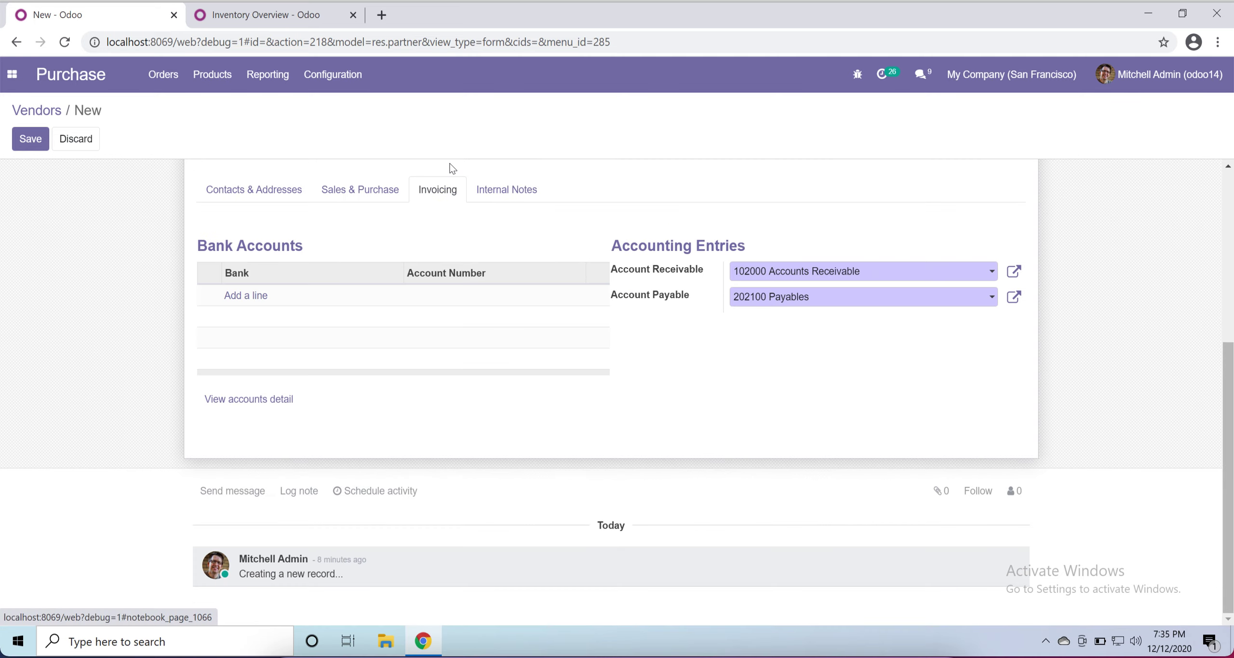
pyautogui.click(382, 199)
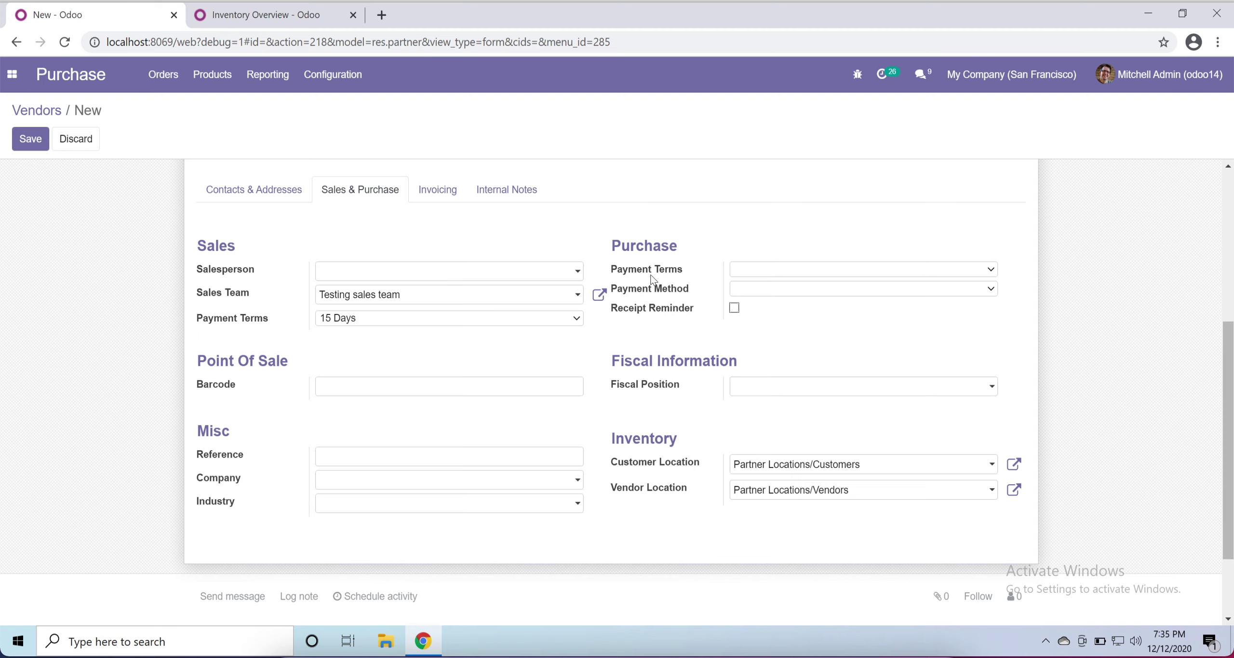
pyautogui.moveTo(654, 291)
pyautogui.moveTo(233, 325)
pyautogui.tripleClick(651, 271)
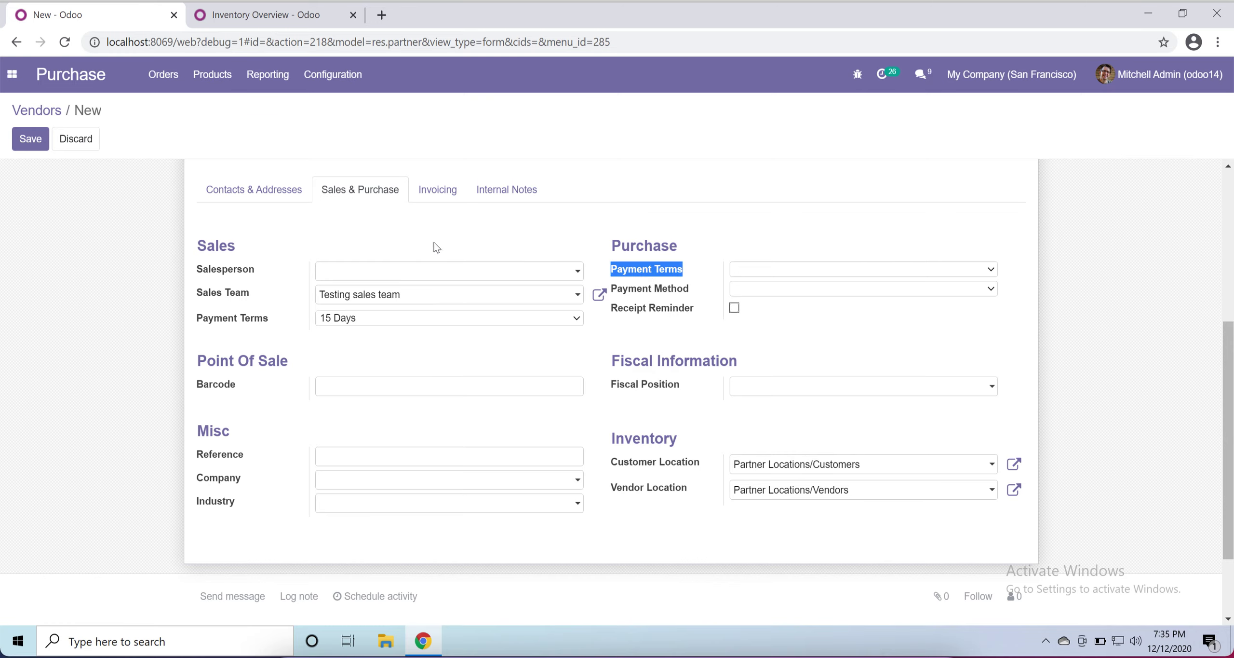
pyautogui.click(437, 189)
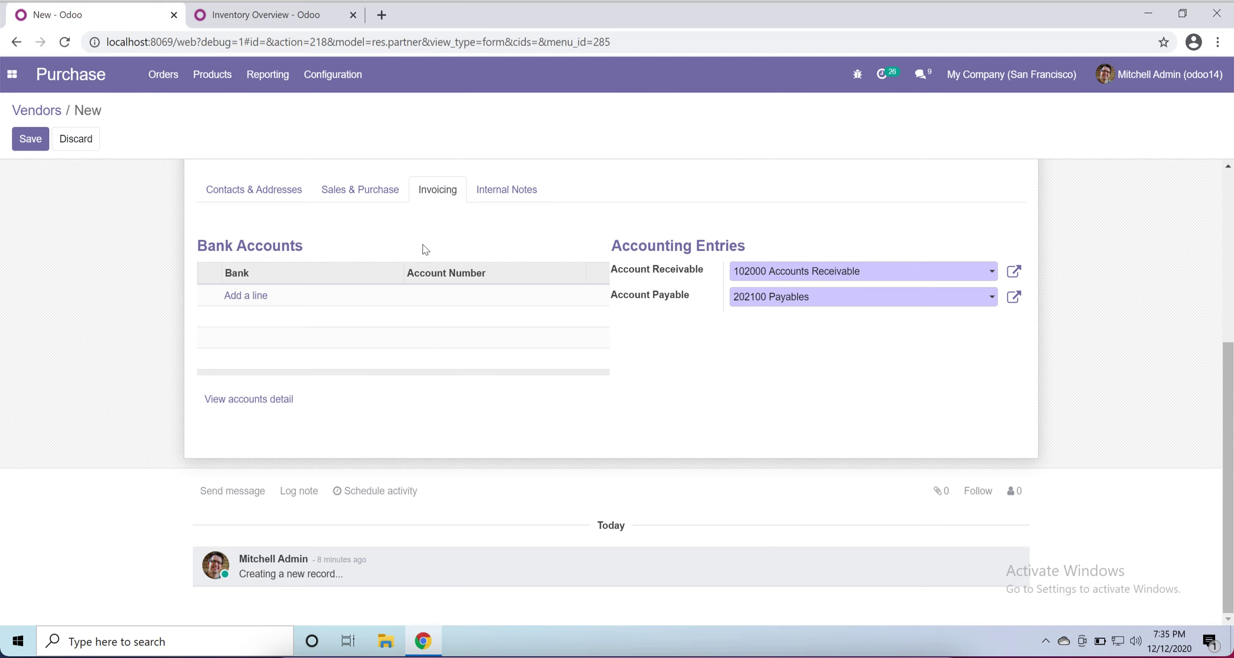
# - Clear the vendor's sales team and set its sales payment terms back to blank
pyautogui.scroll(5, 424, 249)
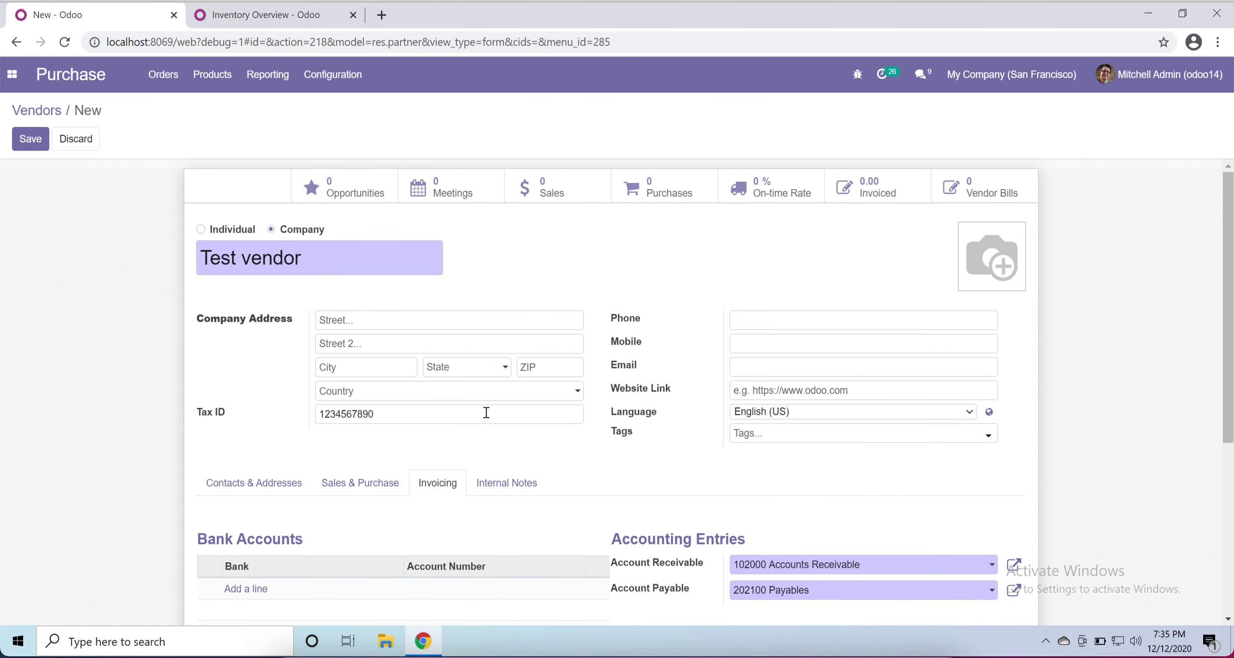
pyautogui.scroll(-2, 221, 470)
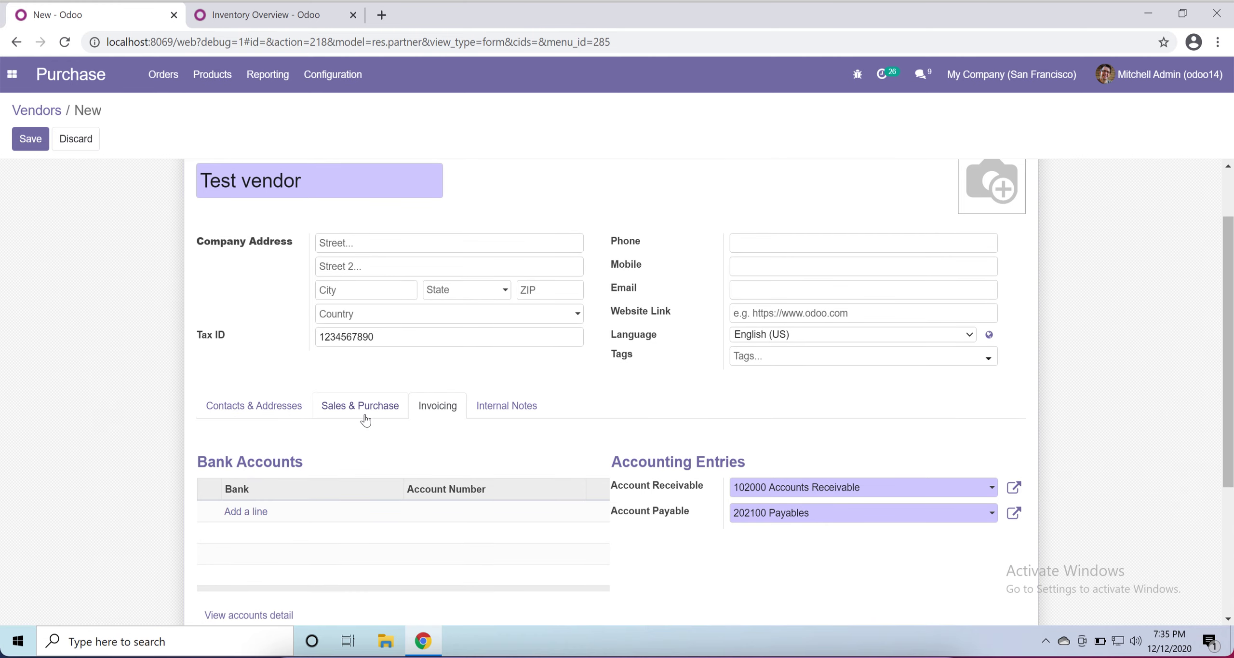
pyautogui.click(365, 420)
pyautogui.click(417, 515)
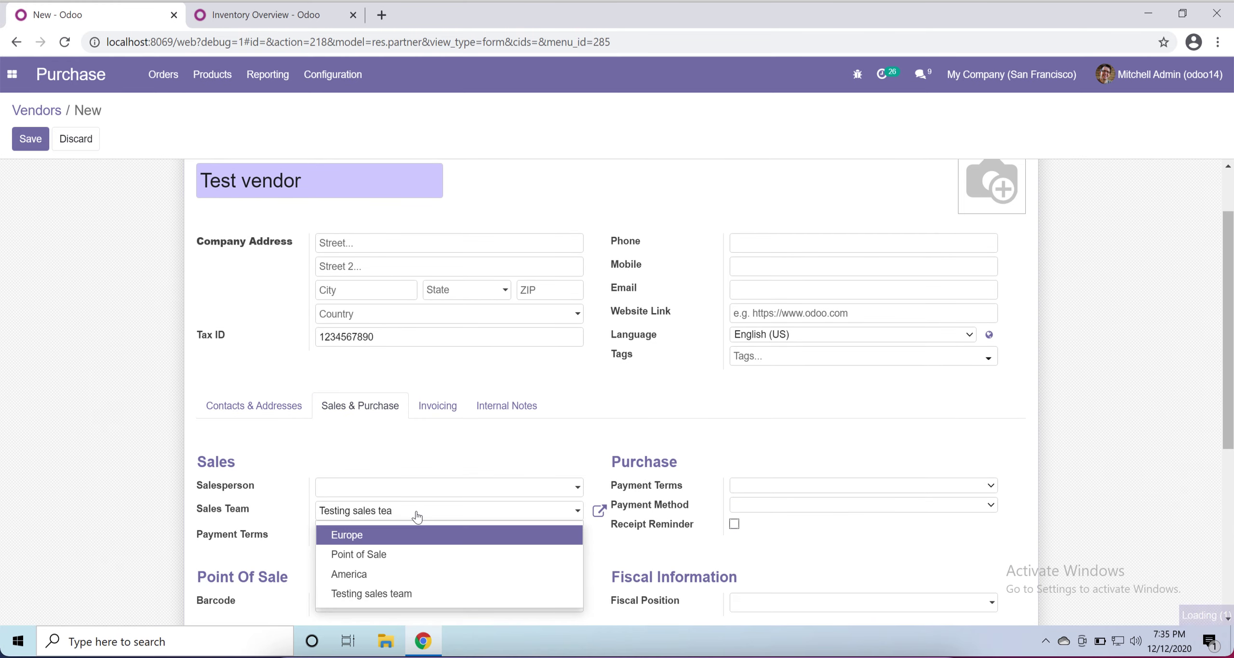
pyautogui.press('BackSpace')
pyautogui.press('BackSpace')
pyautogui.press('BackSpace')
pyautogui.press('BackSpace')
pyautogui.press('BackSpace')
pyautogui.press('BackSpace')
pyautogui.press('BackSpace')
pyautogui.press('BackSpace')
pyautogui.press('BackSpace')
pyautogui.press('BackSpace')
pyautogui.press('BackSpace')
pyautogui.press('BackSpace')
pyautogui.press('BackSpace')
pyautogui.press('BackSpace')
pyautogui.press('BackSpace')
pyautogui.press('BackSpace')
pyautogui.press('BackSpace')
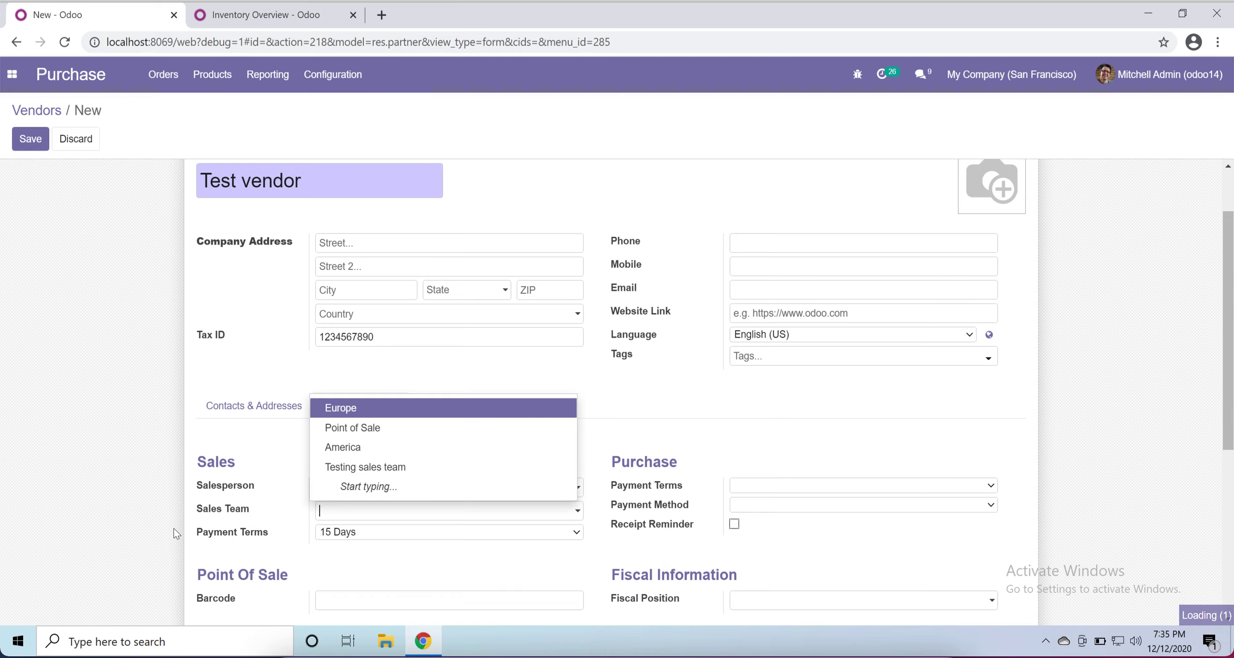
pyautogui.click(174, 529)
pyautogui.click(373, 536)
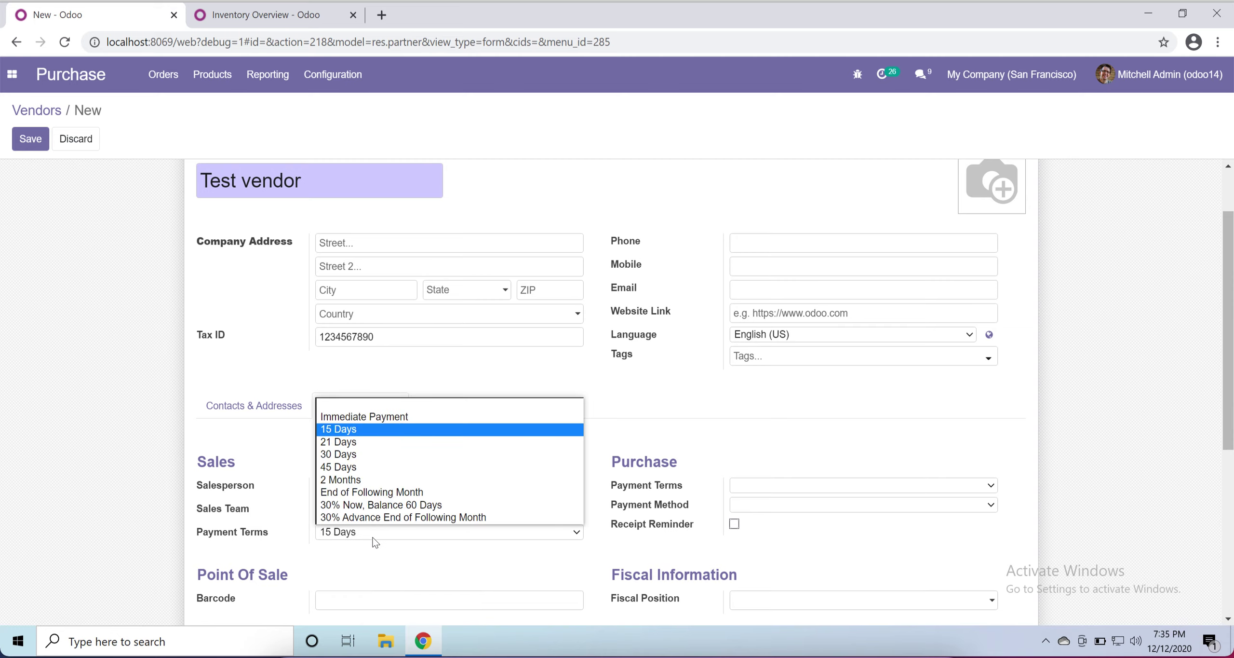
pyautogui.click(357, 406)
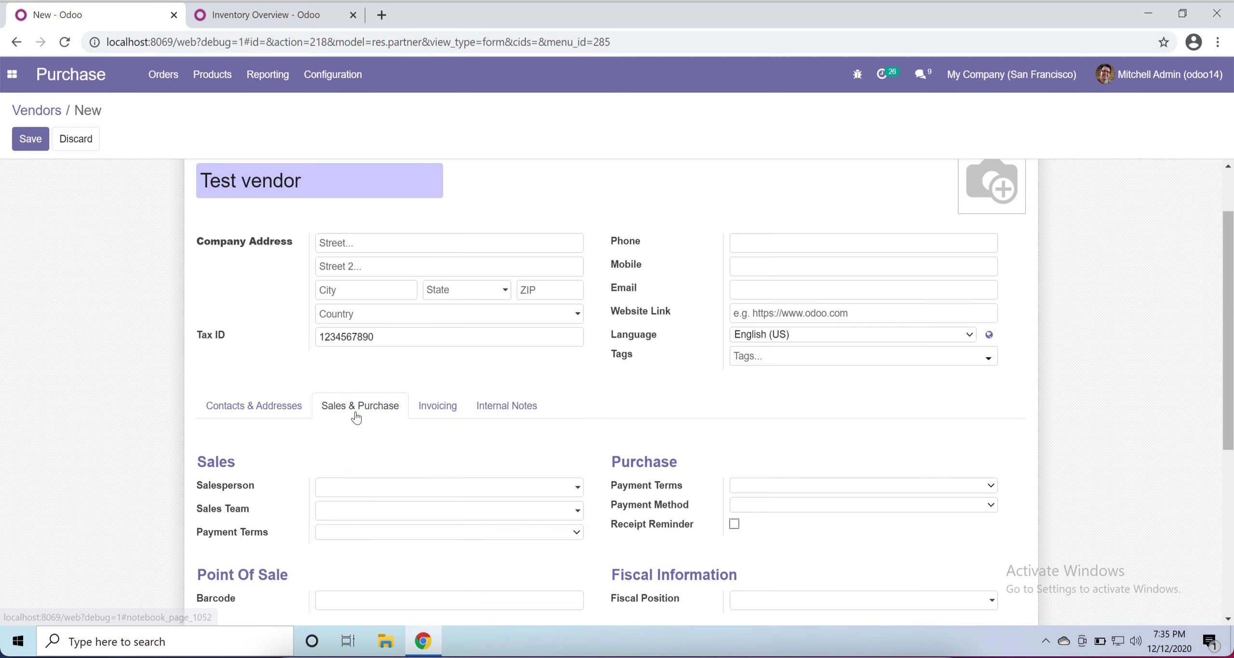
pyautogui.scroll(-3, 109, 470)
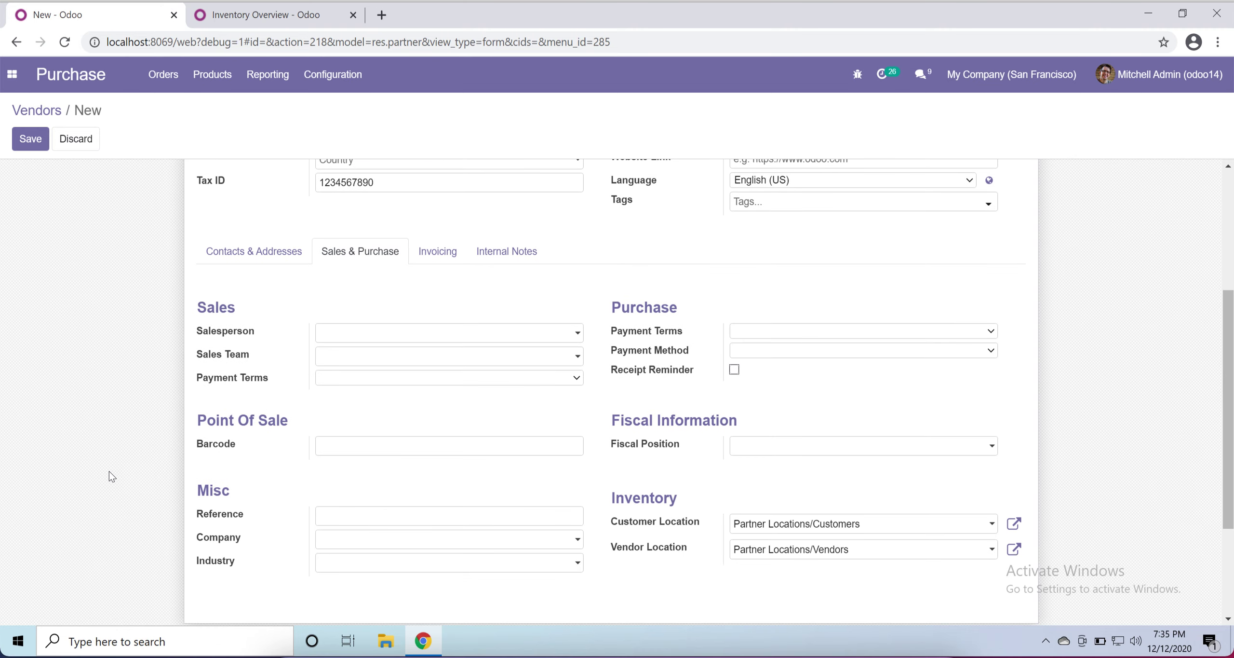
# - Save the new vendor record and review its saved Sales & Purchase and Contacts & Addresses details
pyautogui.scroll(1, 109, 470)
pyautogui.scroll(3, 109, 470)
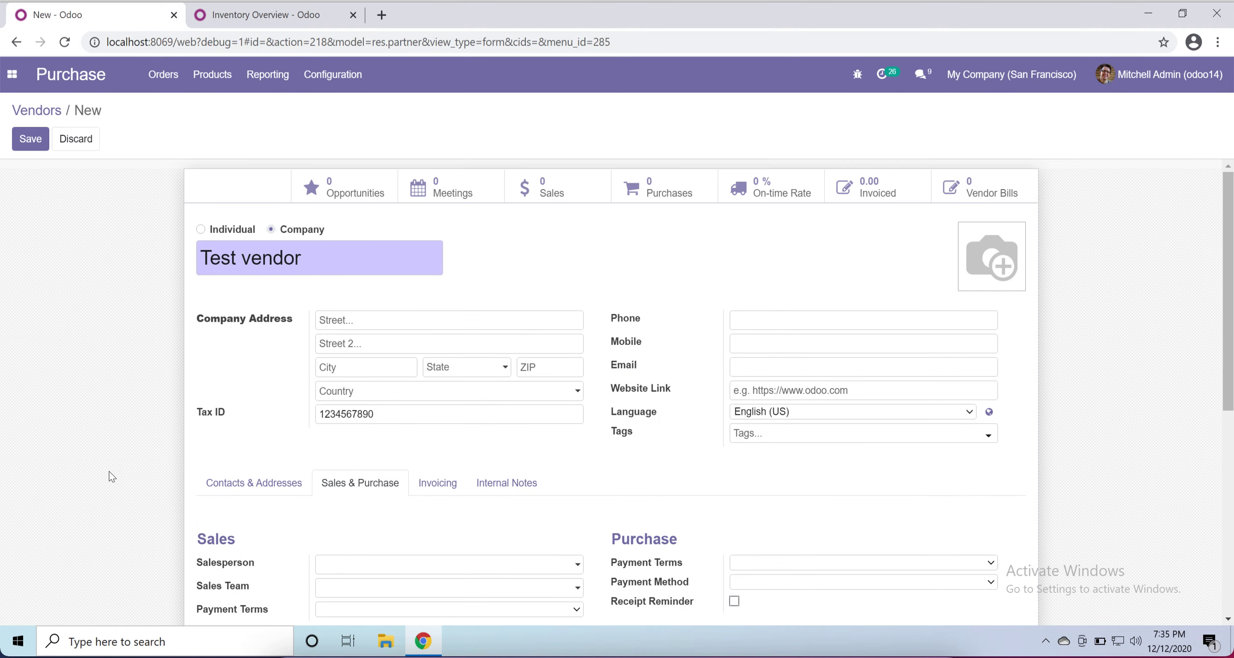
pyautogui.click(30, 139)
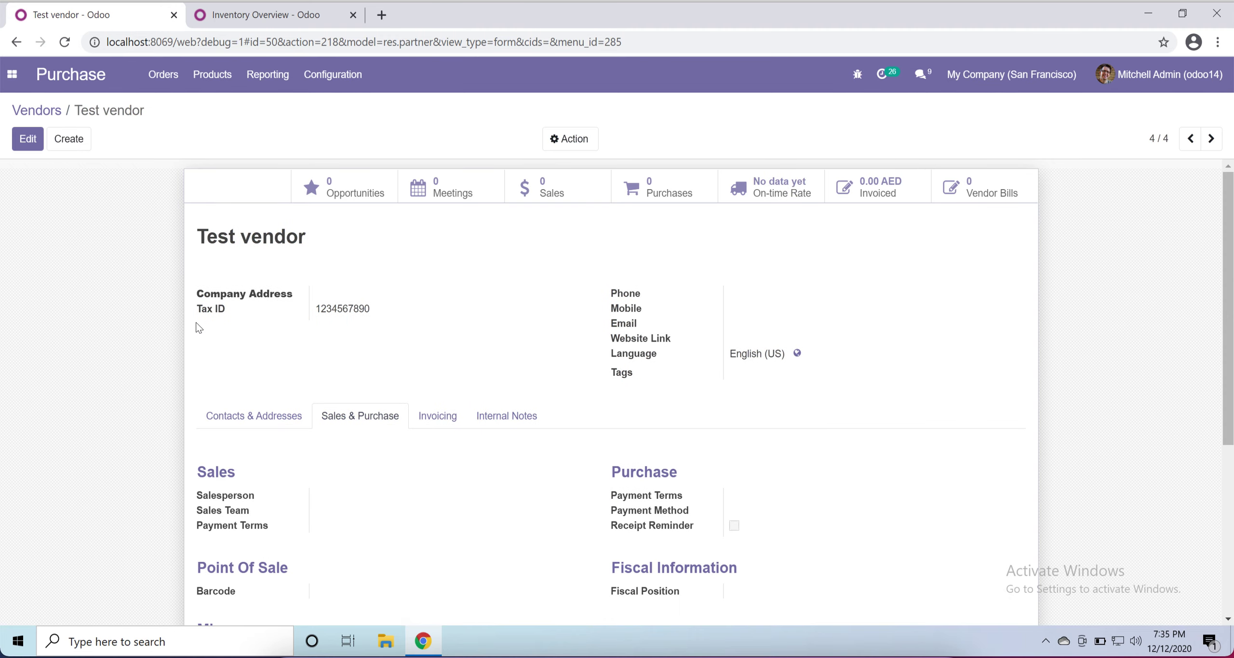
pyautogui.scroll(-3, 198, 328)
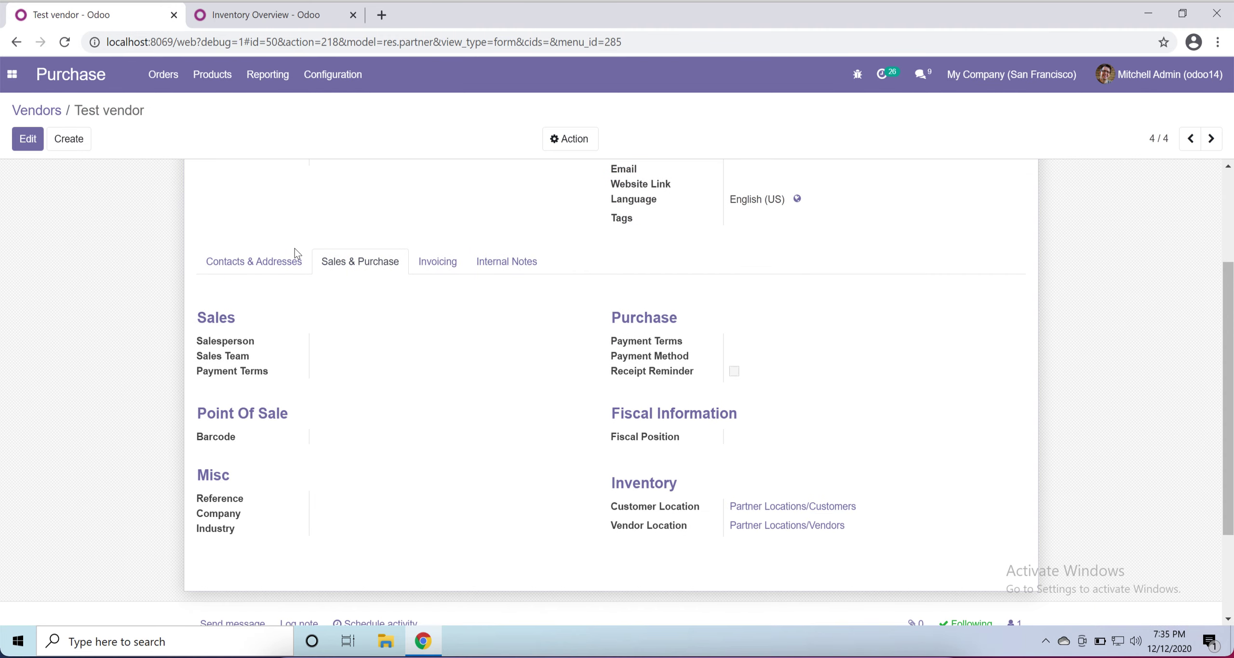
pyautogui.click(256, 260)
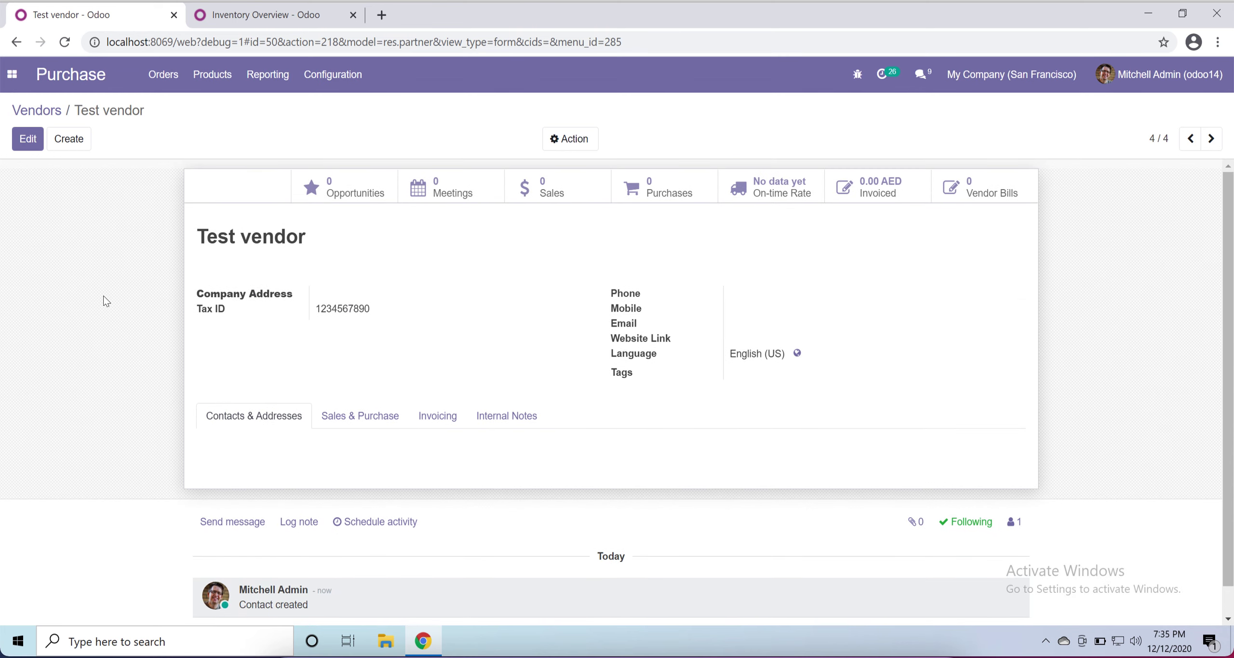
# - Go back to the list of all vendors to check the saved vendor's card
pyautogui.click(212, 78)
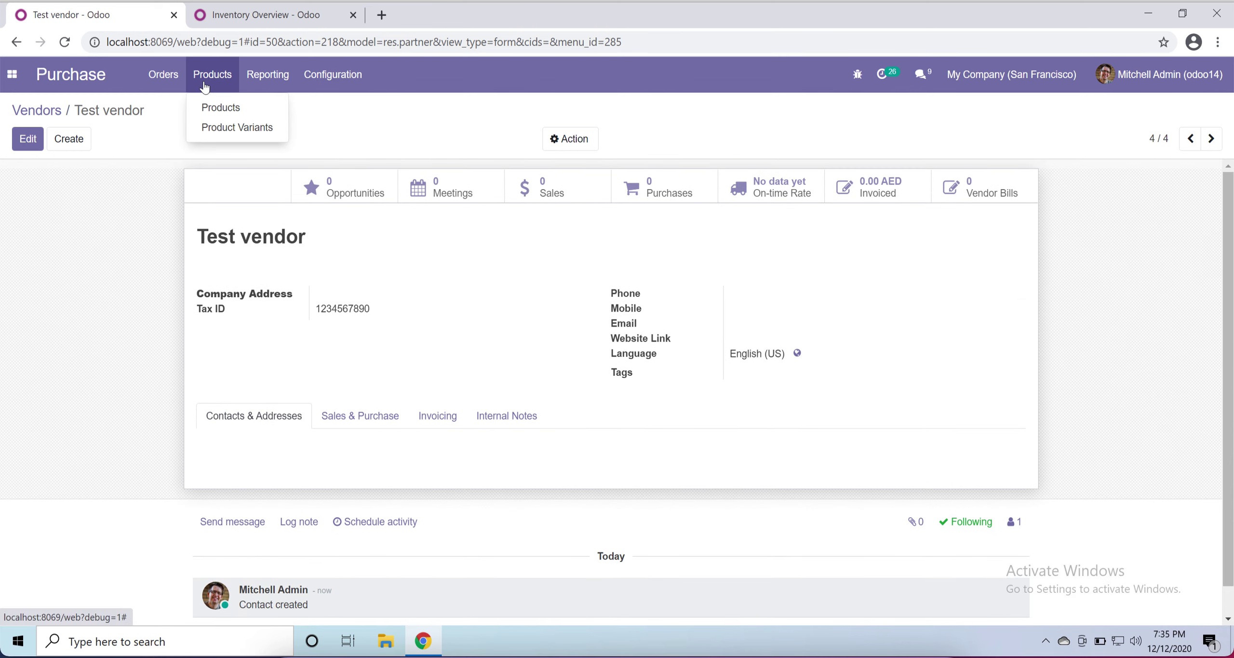
pyautogui.click(167, 76)
pyautogui.click(174, 147)
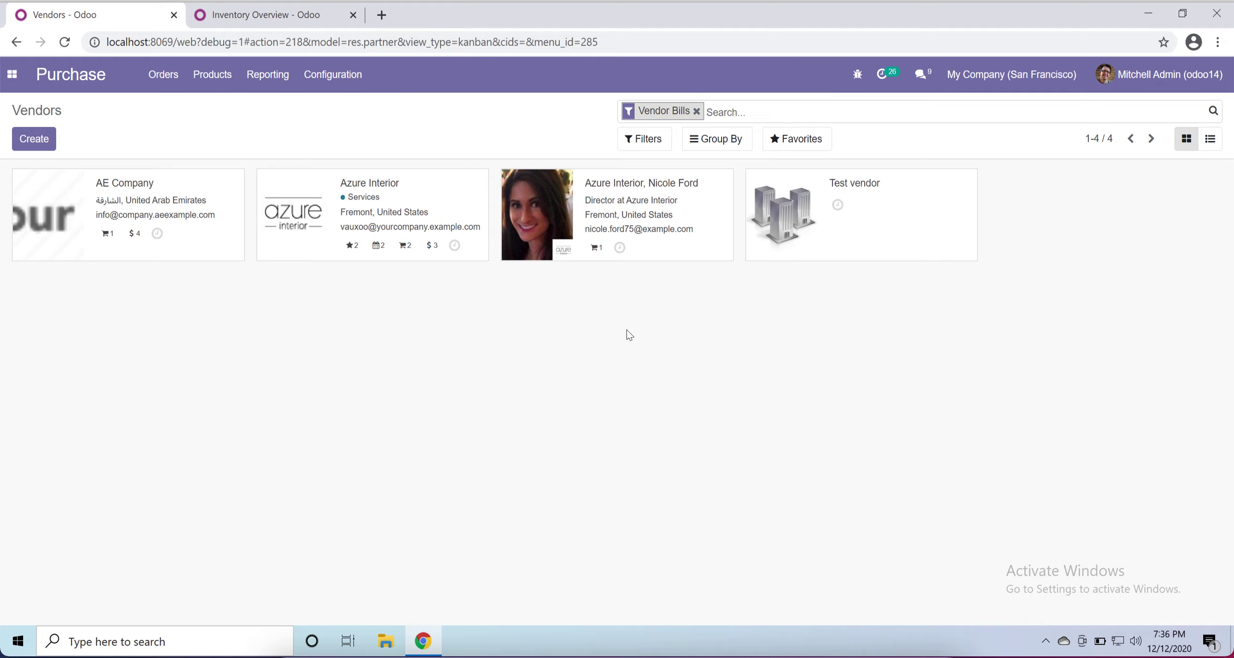
# - View the Purchase Analysis report and return to the vendors overview
pyautogui.click(264, 79)
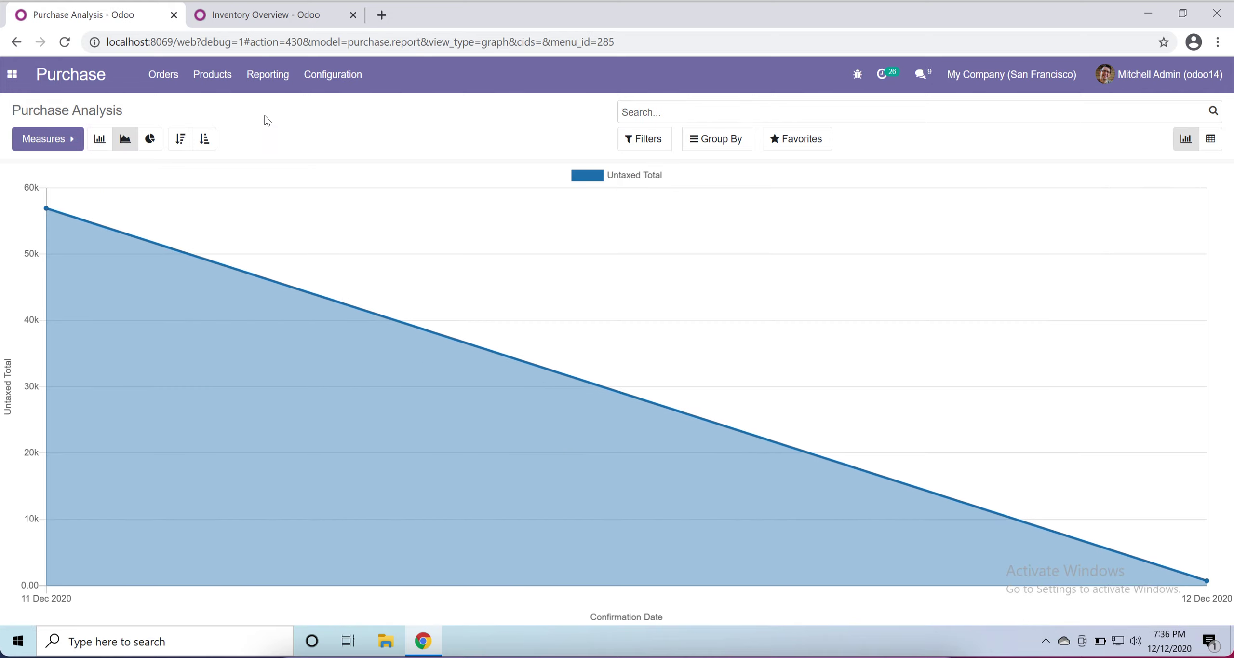
pyautogui.click(201, 83)
pyautogui.moveTo(172, 85)
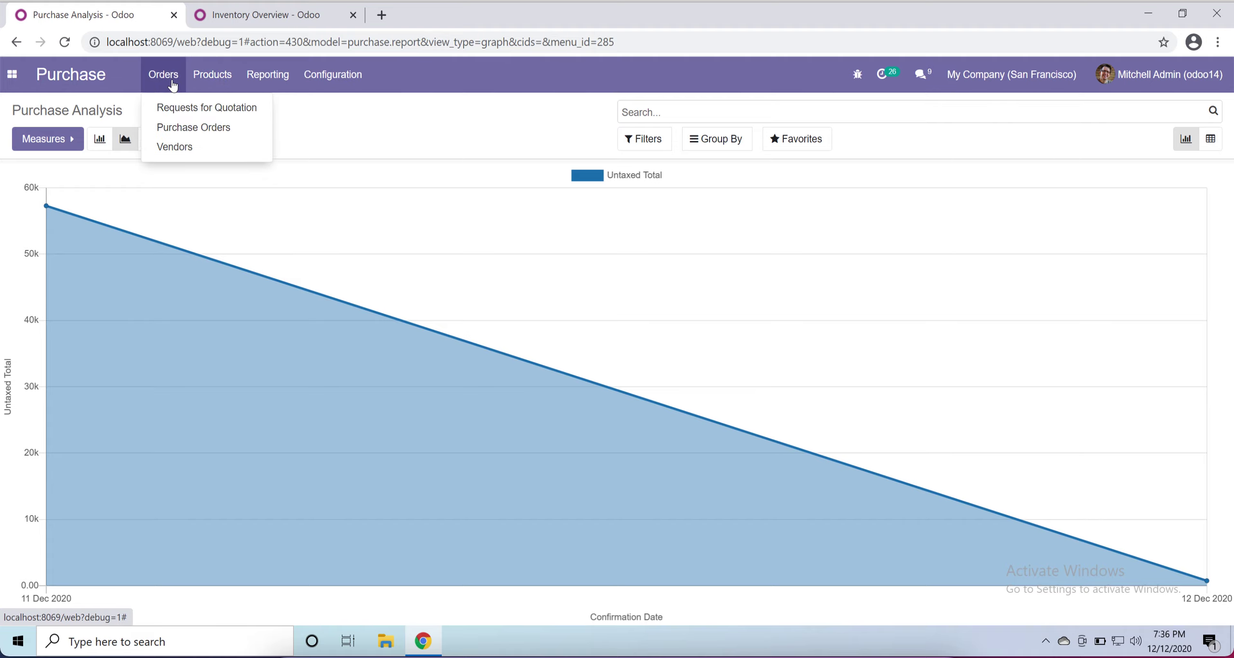
pyautogui.click(182, 148)
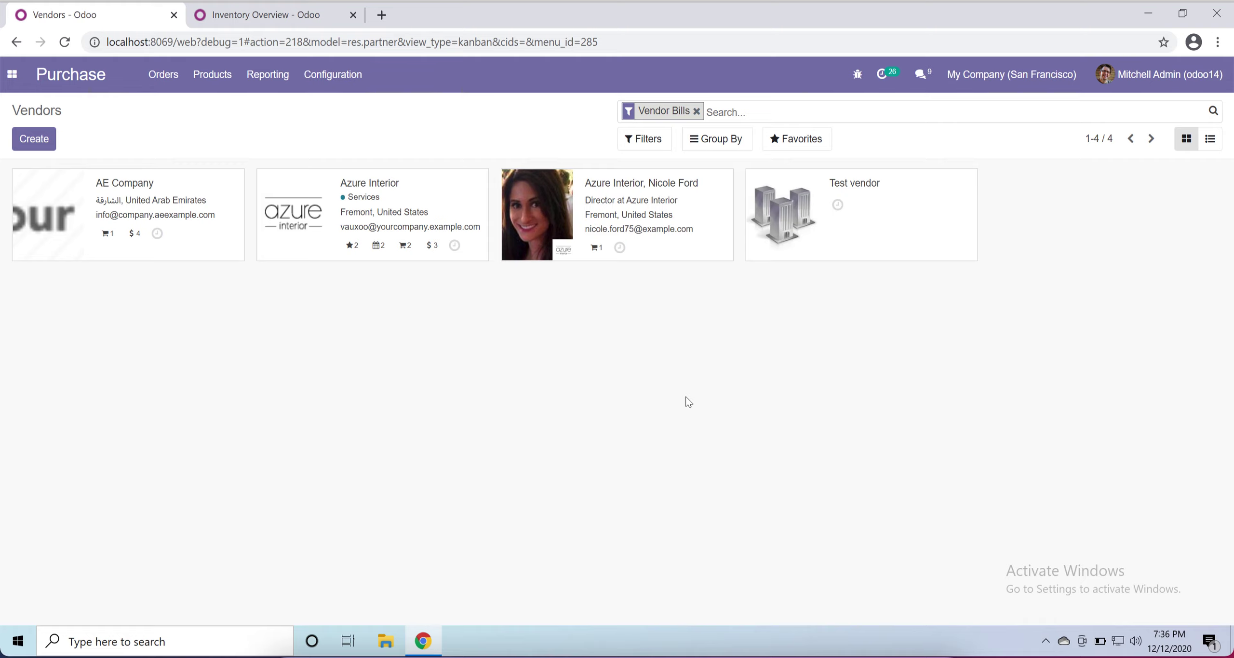
# - Bring up the list of installed apps
pyautogui.click(7, 85)
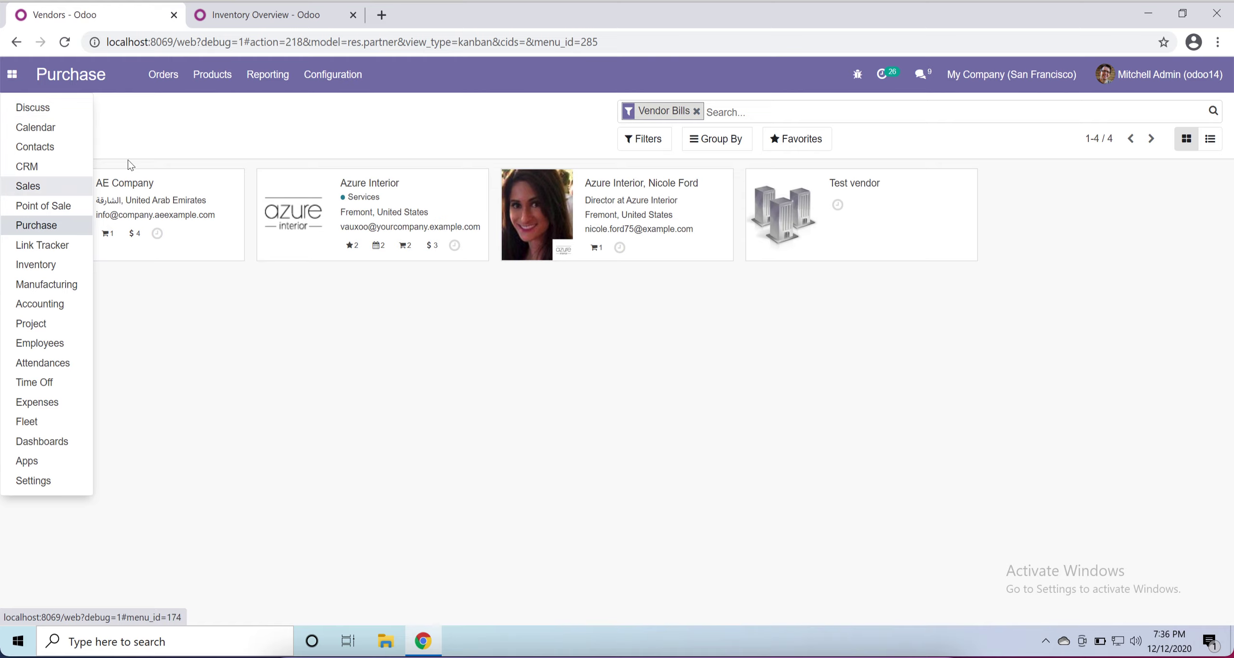